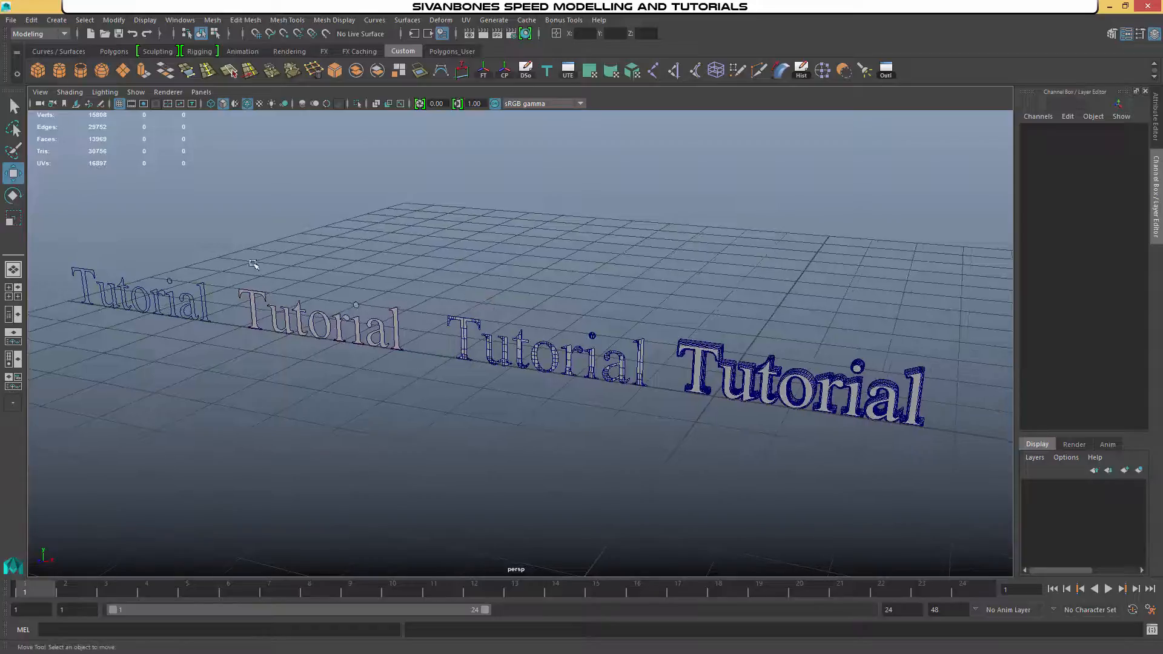
Step: Select all four Tutorial text objects in the scene and delete them
left_click_drag(73, 245, 992, 459)
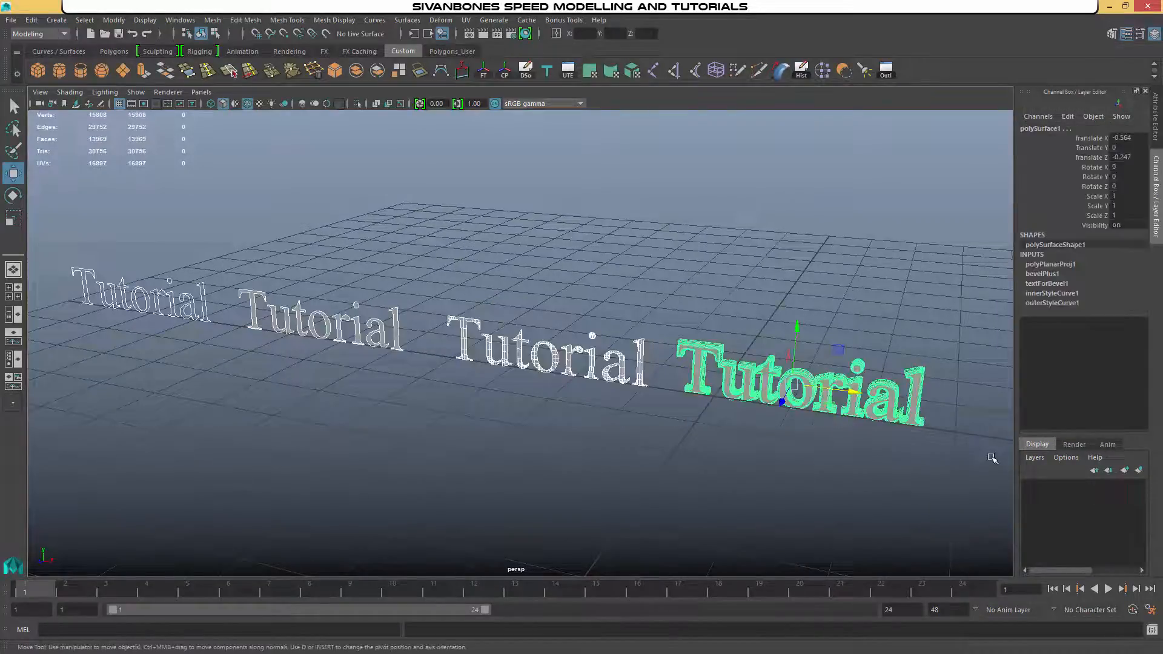
key("Delete")
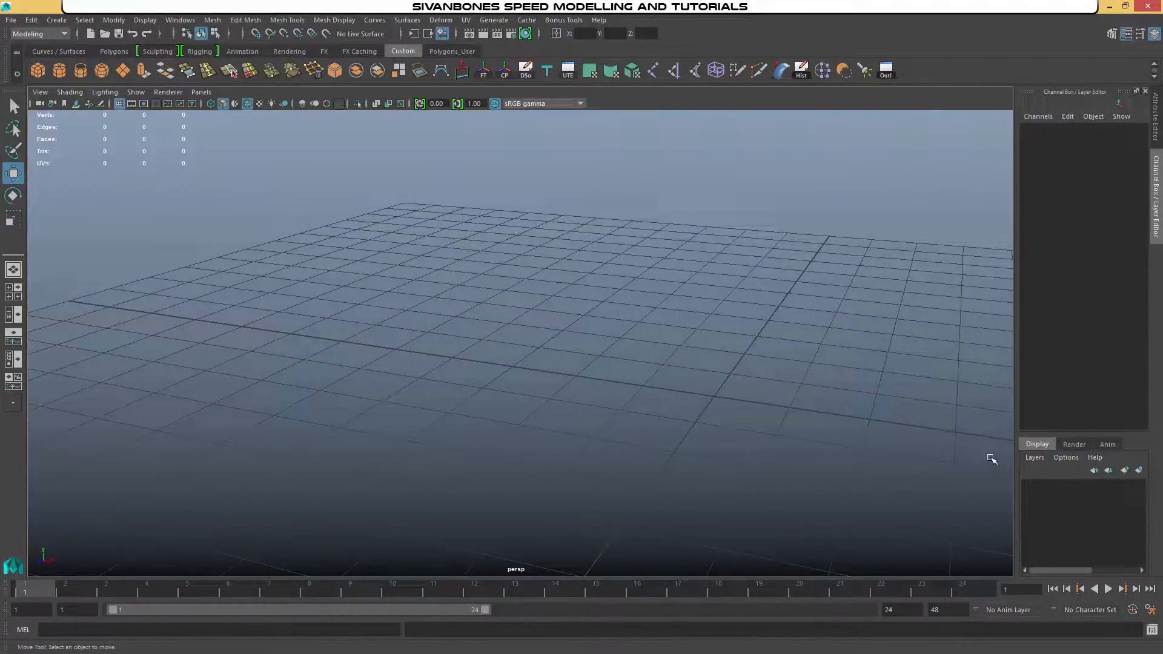
Step: Open the text creation options, reset them to the defaults and set the text to Tutorial
left_click(58, 20)
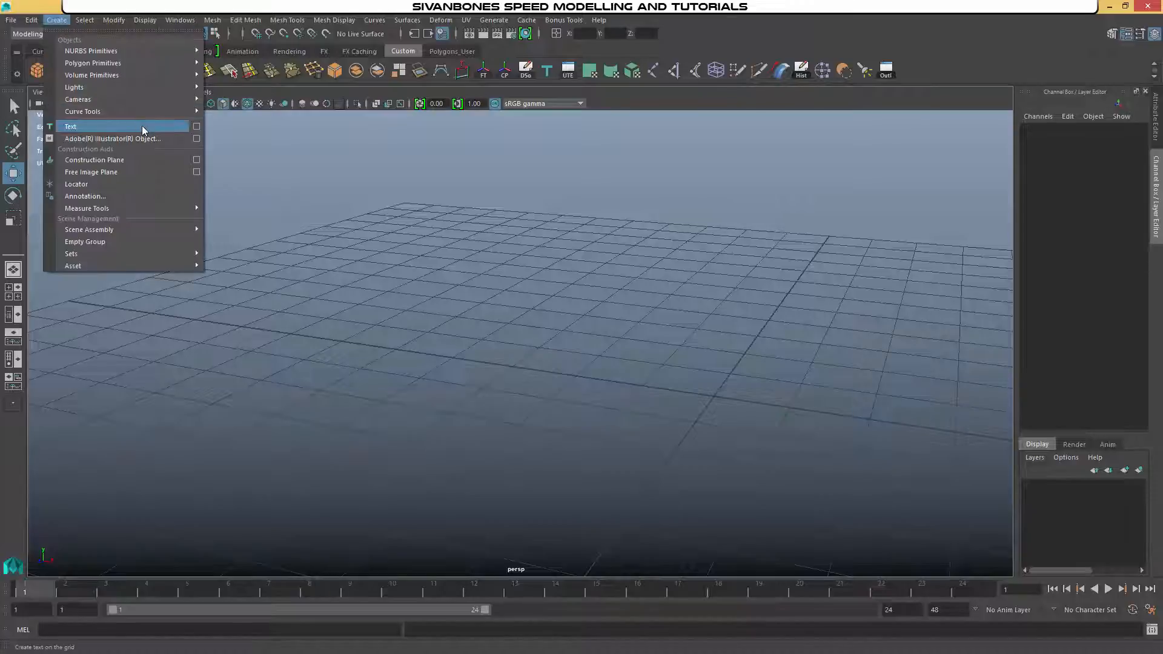
left_click(195, 128)
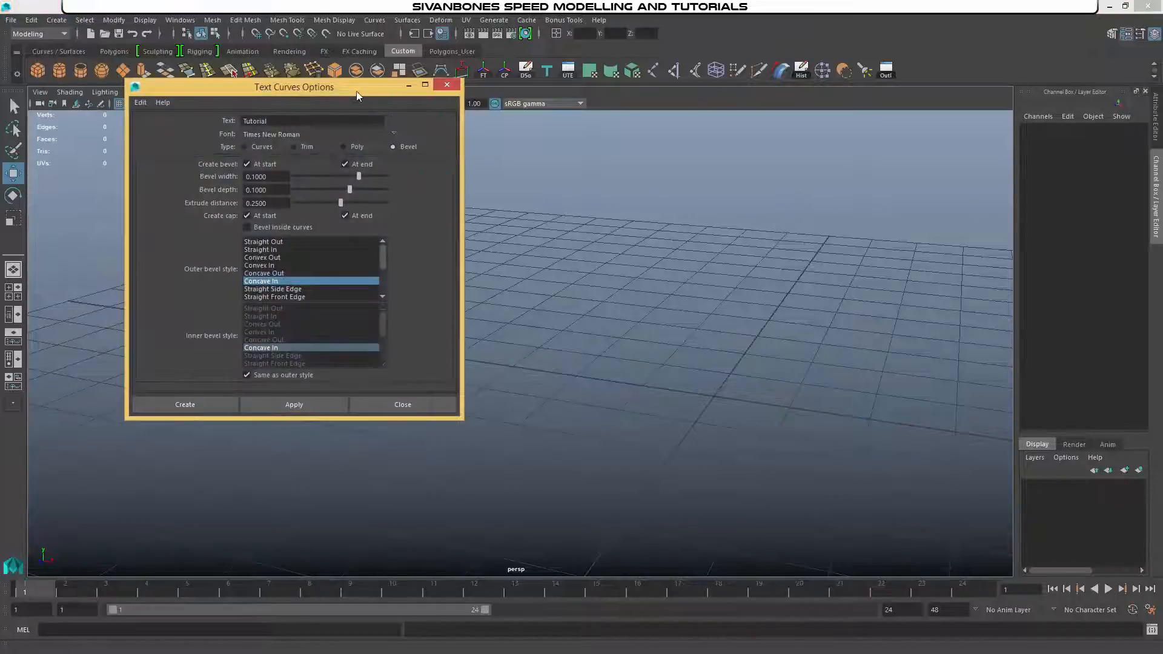
left_click_drag(357, 91, 664, 118)
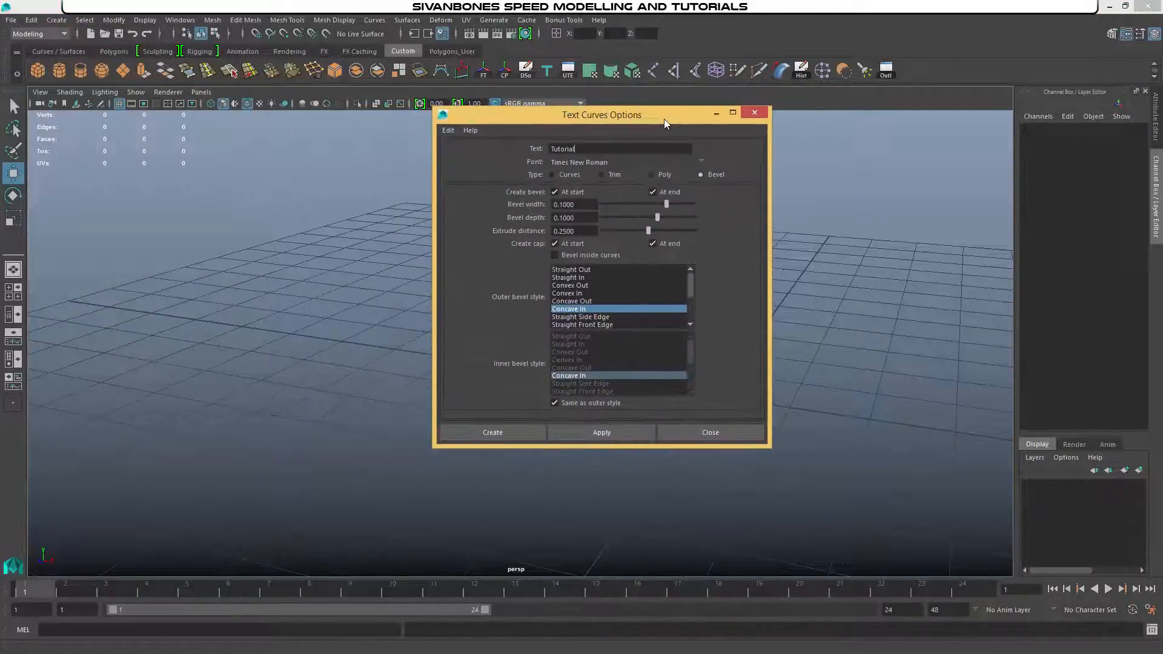
left_click(449, 131)
left_click(464, 156)
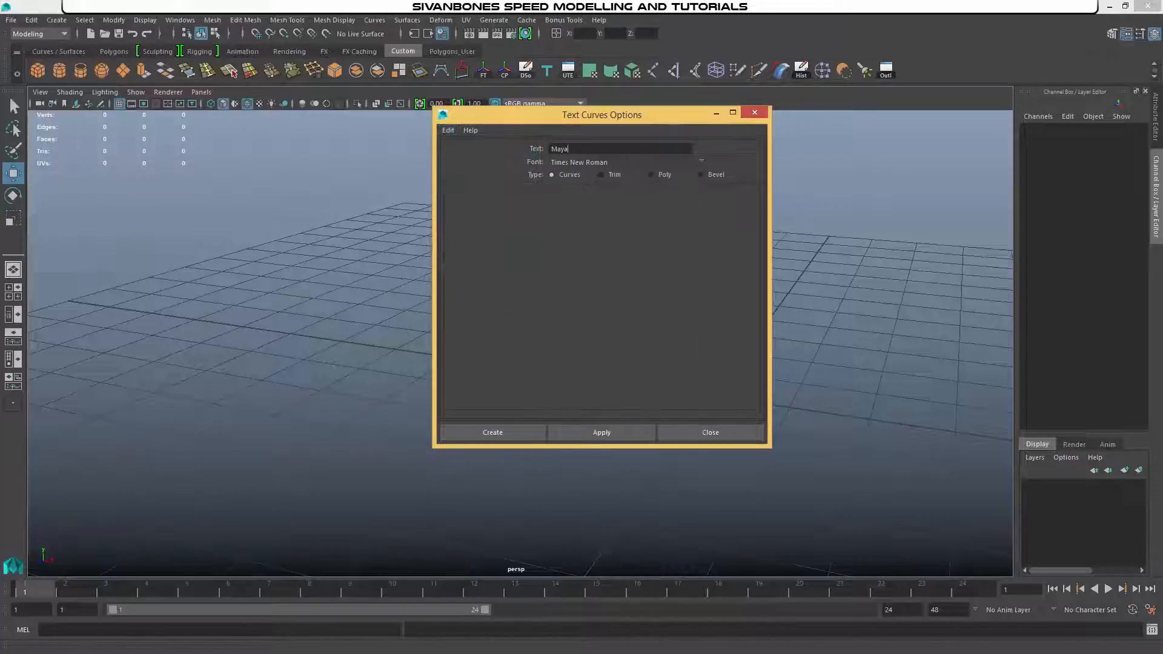
key("ctrl+a")
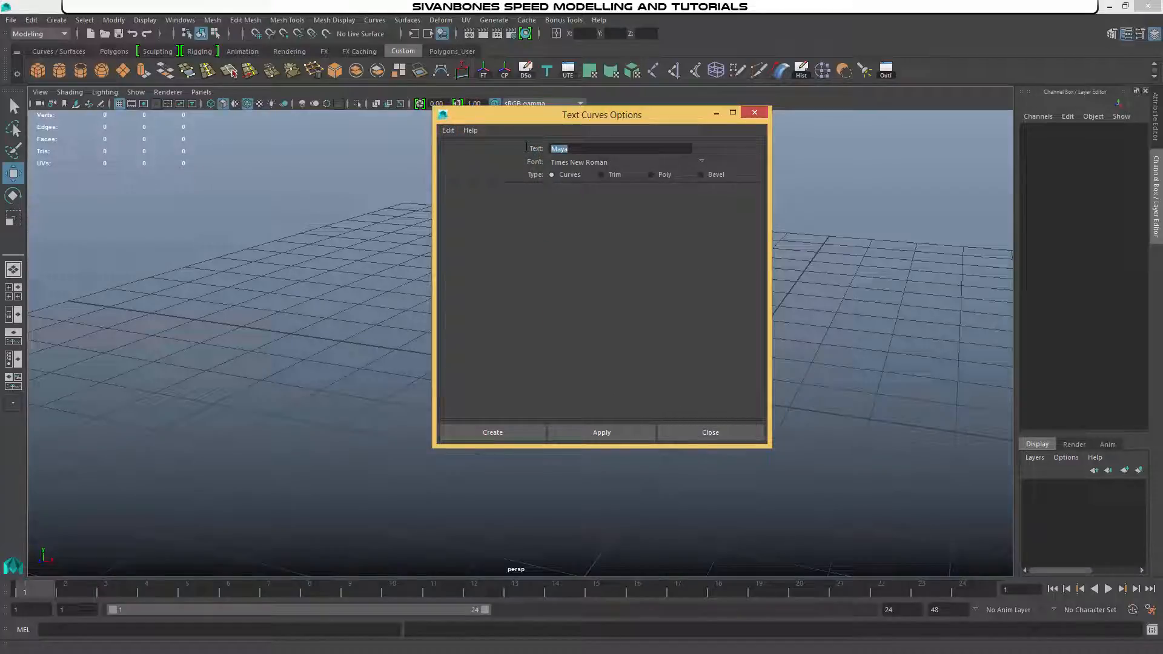
type("Tutorial")
Step: Look through the available fonts and writing systems, and accept Times New Roman with the writing system Any
left_click(700, 161)
left_click_drag(630, 165, 863, 159)
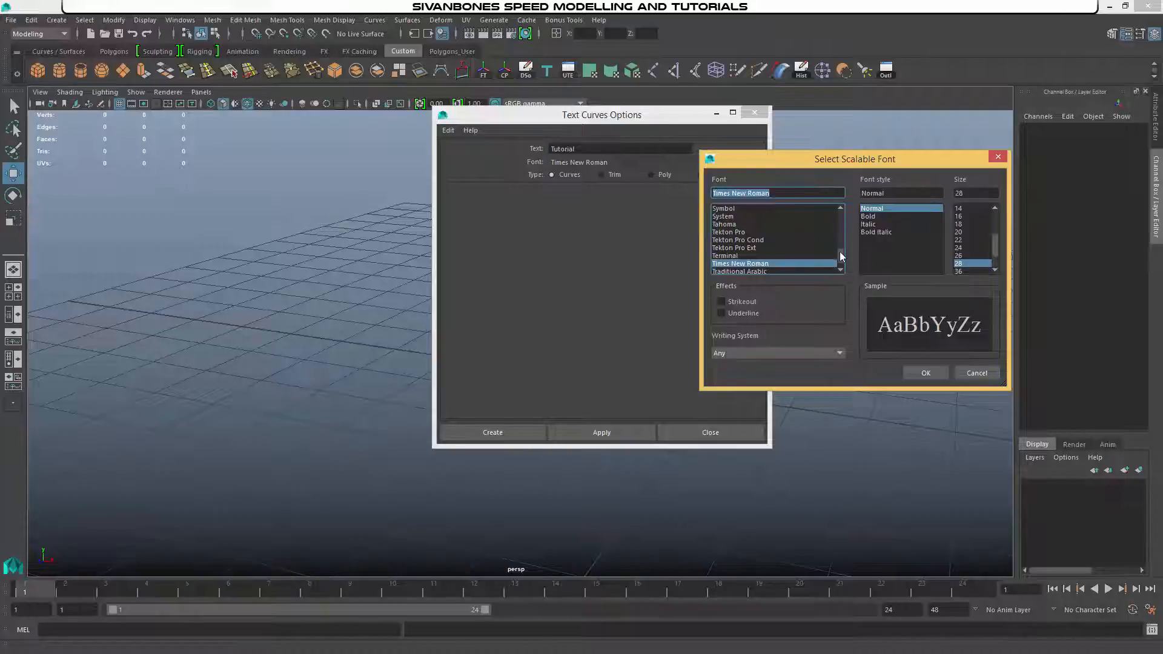
left_click_drag(839, 254, 861, 143)
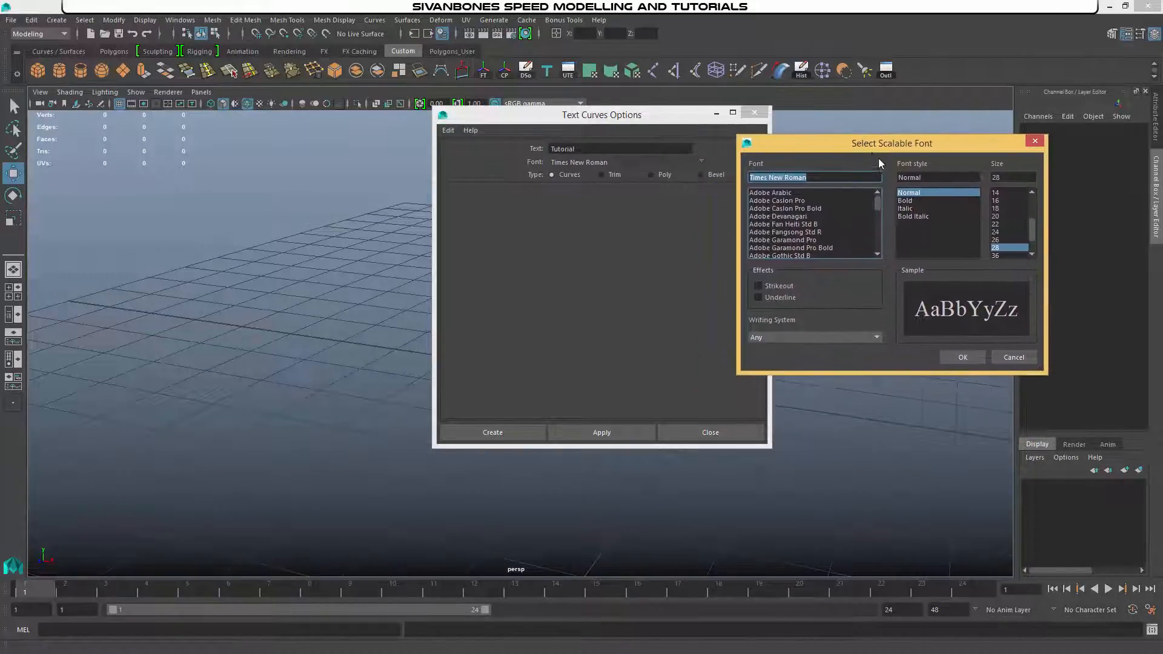
mouse_move(877, 199)
left_mouse_down()
mouse_move(875, 245)
mouse_move(883, 194)
left_mouse_up()
left_click_drag(976, 148, 836, 134)
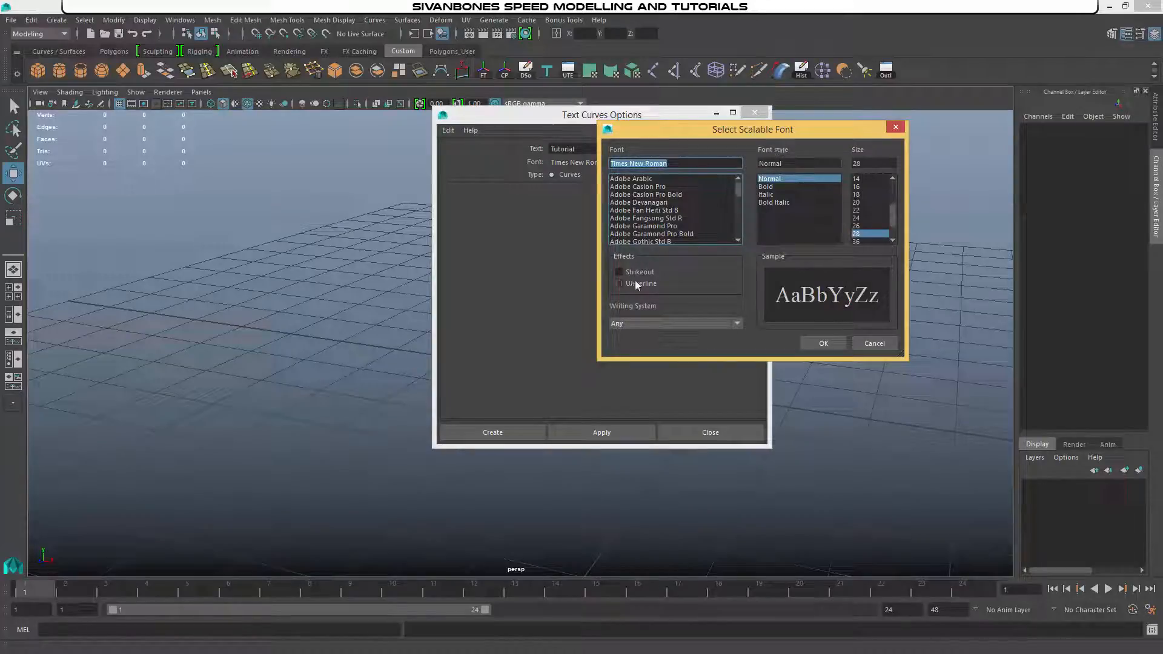
left_click(738, 325)
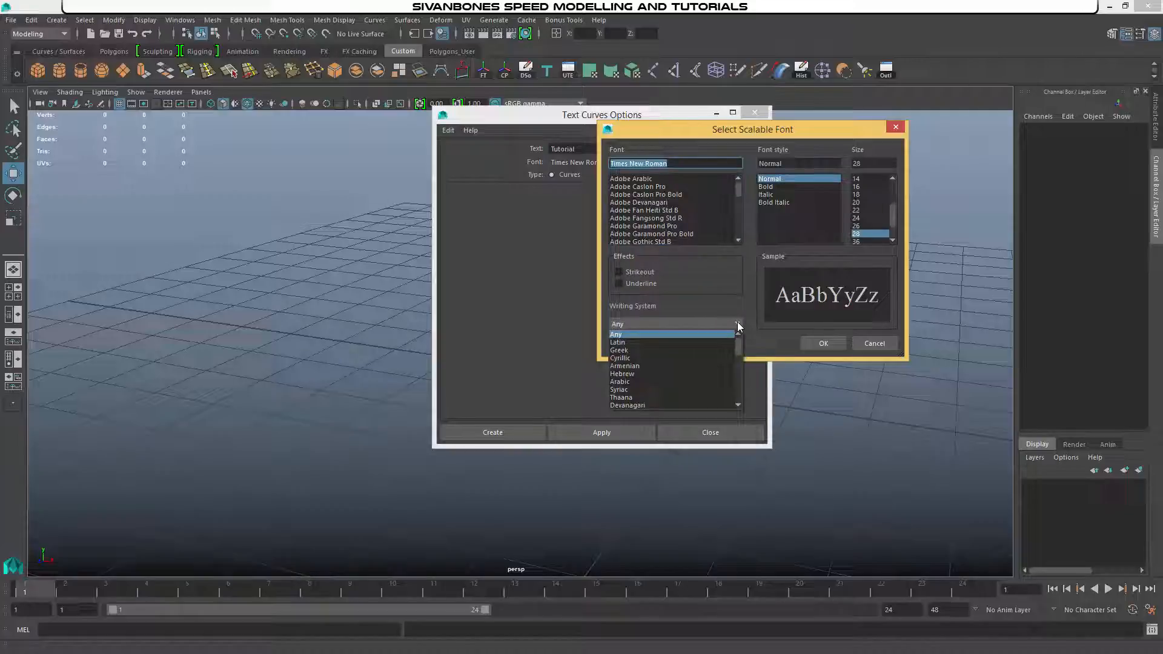
left_click(733, 295)
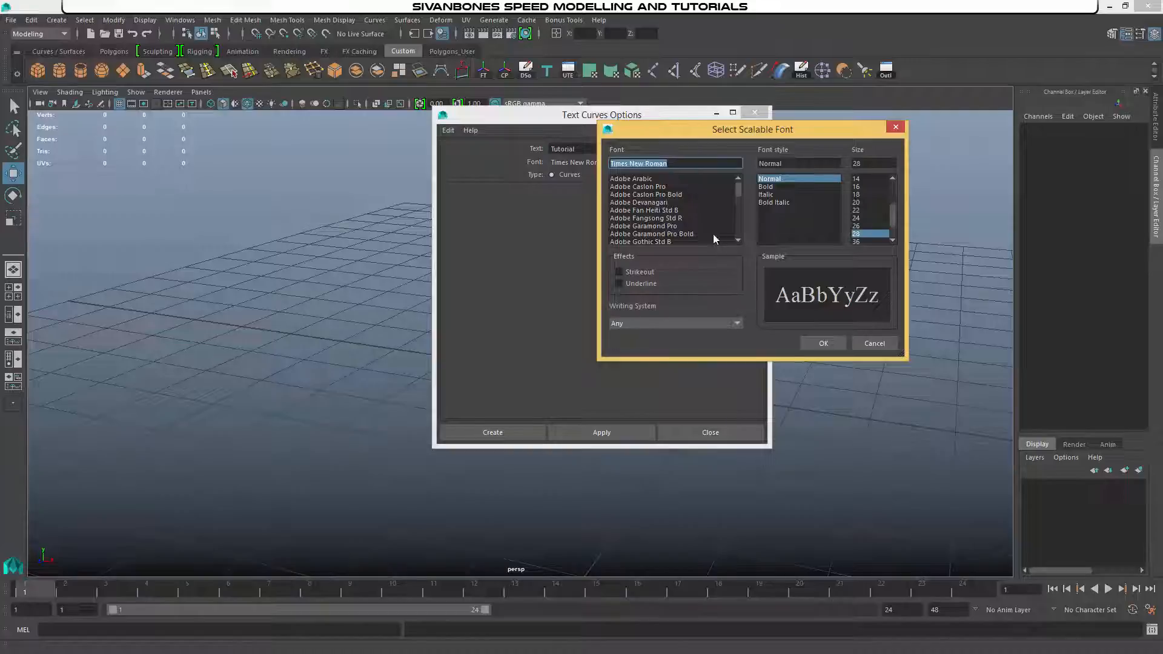
left_click(827, 344)
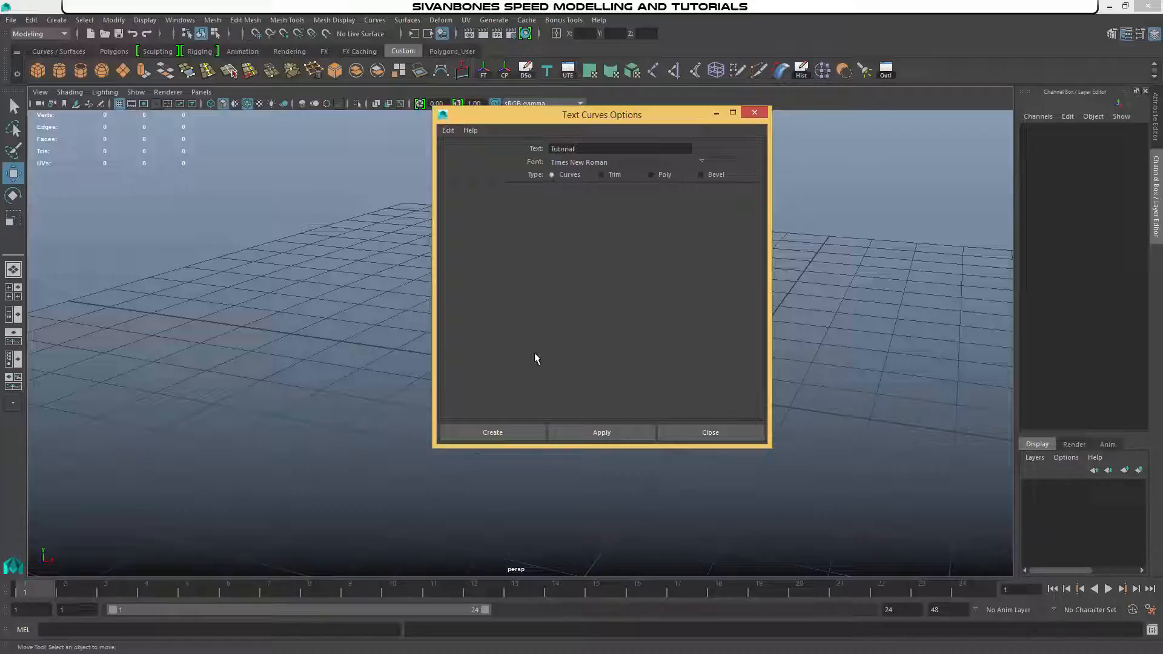
Step: Create the Tutorial text with the Curves type and frame it in the view
left_click(496, 438)
key("f")
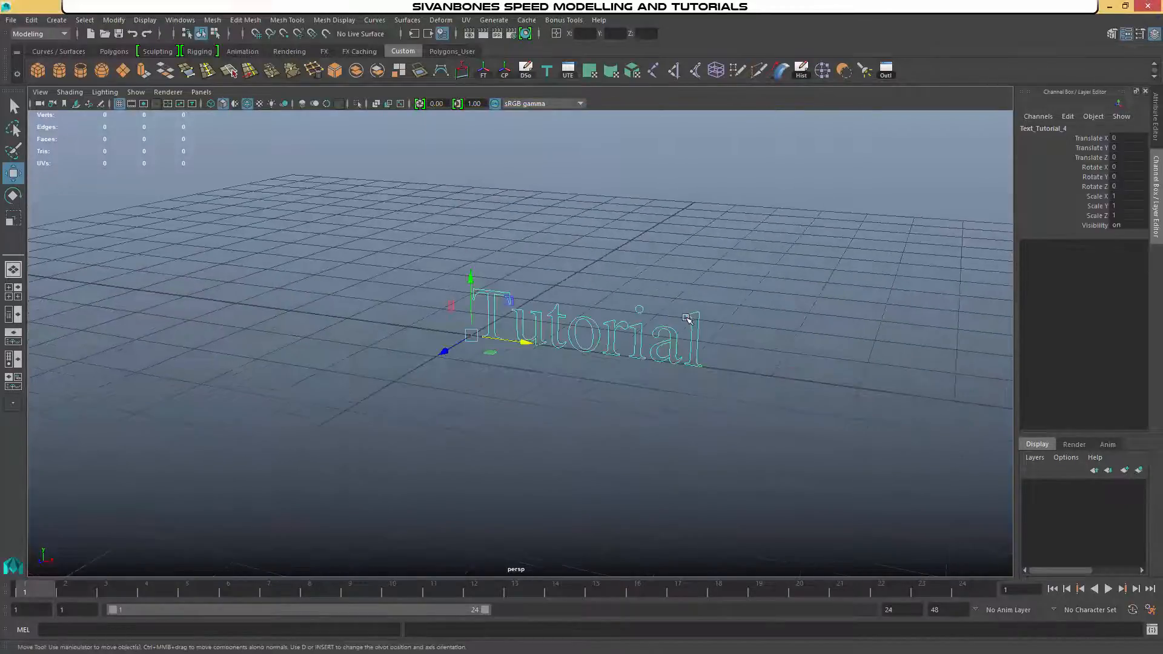
Step: Select the letters of the curve text one after another to examine their separate outline curves
left_click(727, 352)
left_click(687, 351)
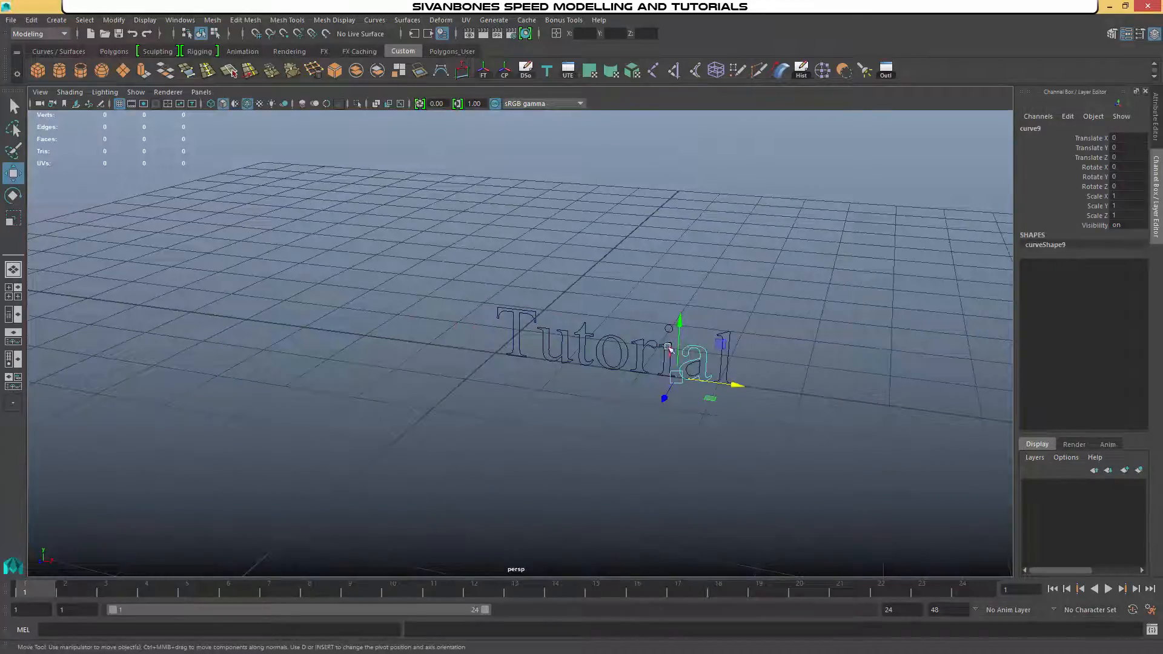
left_click(666, 349)
left_click(639, 339)
left_click(603, 342)
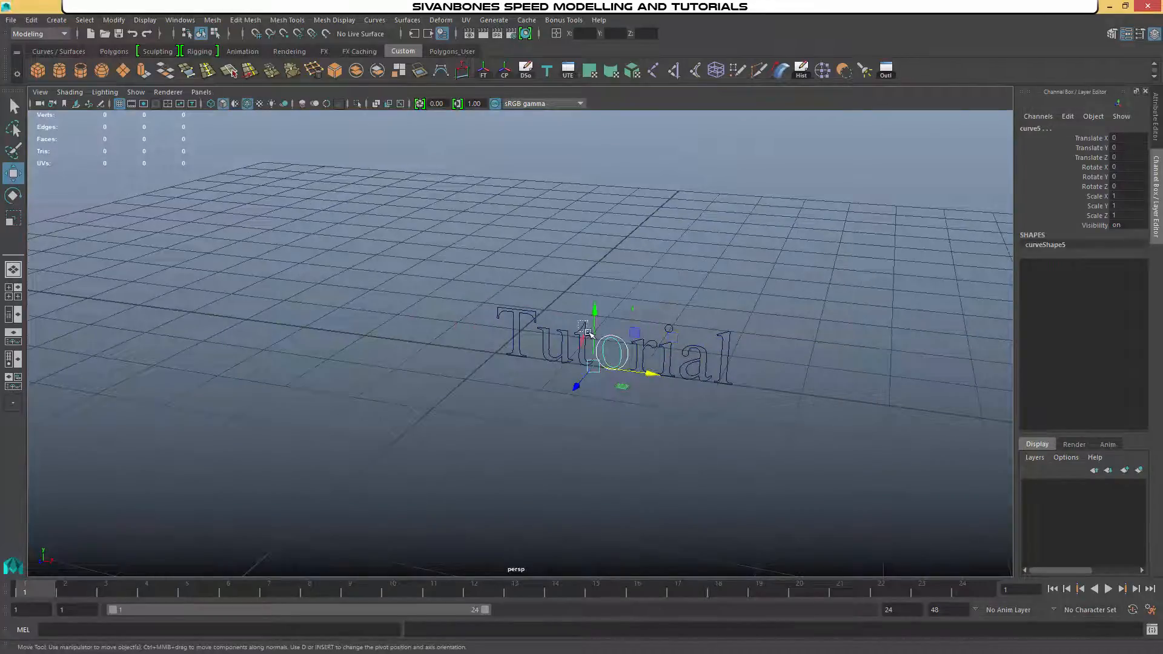
left_click(576, 332)
left_click(553, 337)
left_click(520, 313)
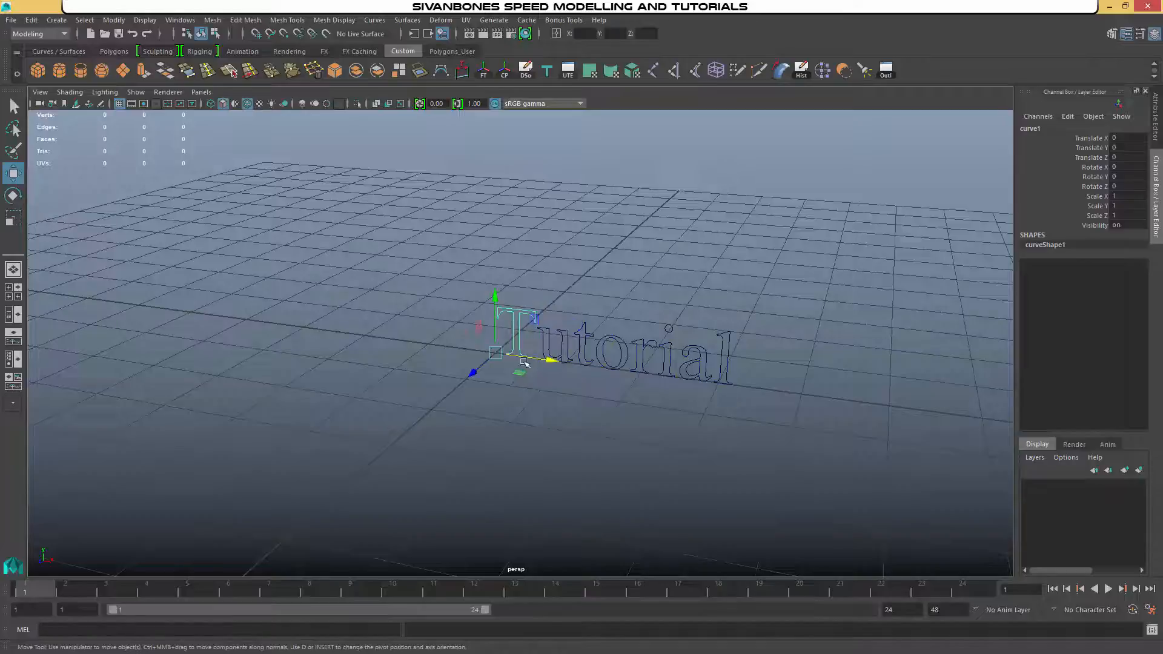
left_click_drag(520, 313, 612, 357, "alt")
Step: Group all the letter curves and move the group along X to about -11.95
left_click_drag(437, 272, 819, 440)
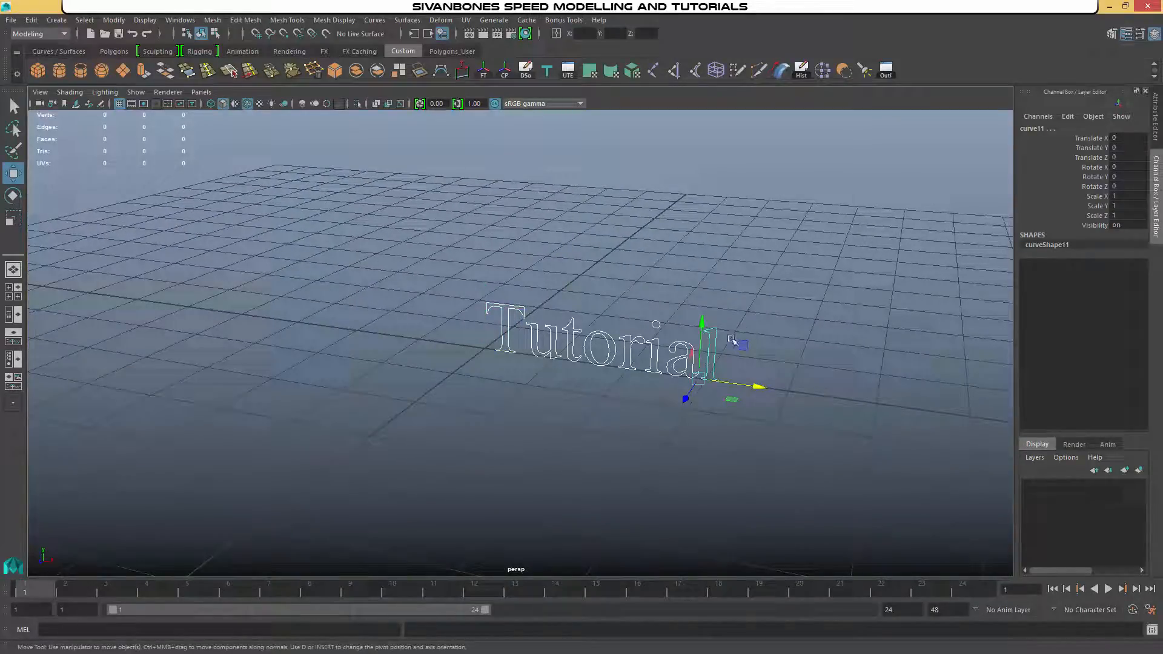
left_click_drag(756, 355, 369, 348, "alt")
key("ctrl+g")
left_click_drag(369, 348, 203, 356, "alt")
left_click_drag(569, 363, 503, 352, "alt")
Step: Create a second Tutorial text in Times New Roman with the Trim type
left_click(57, 20)
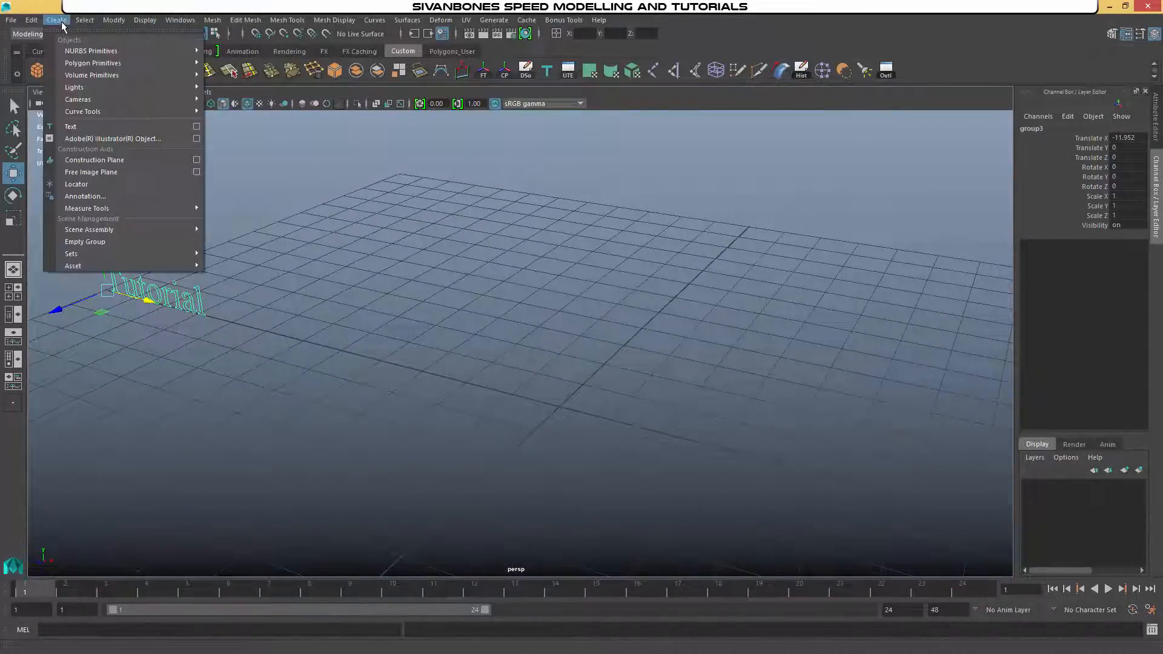
mouse_move(134, 103)
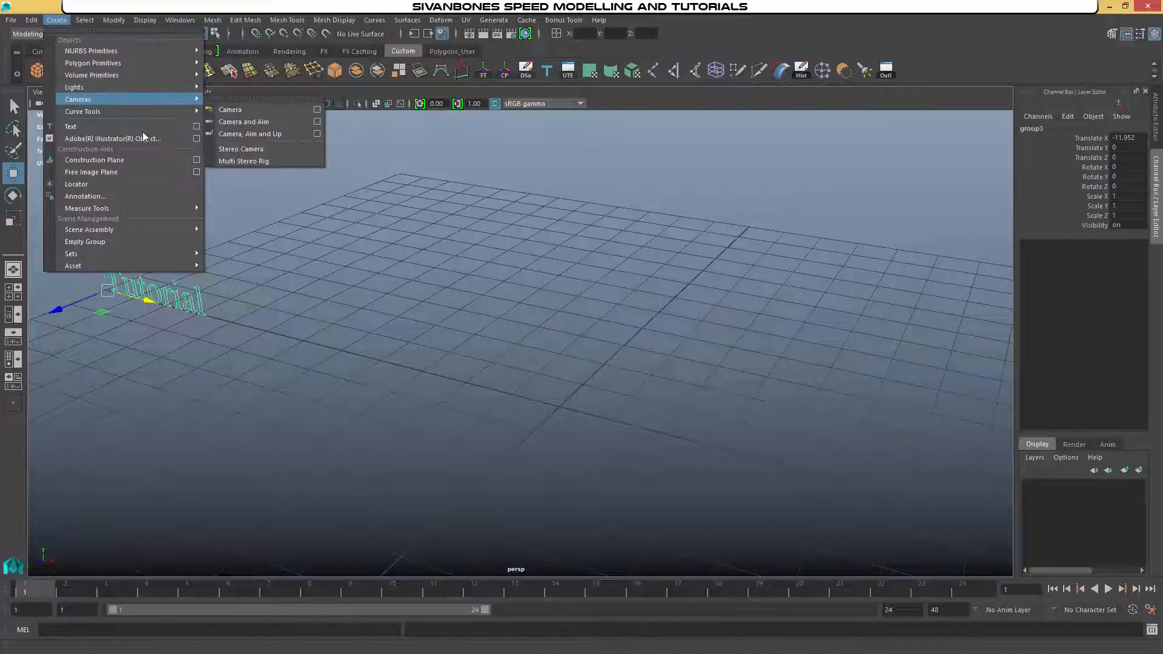
left_click(197, 127)
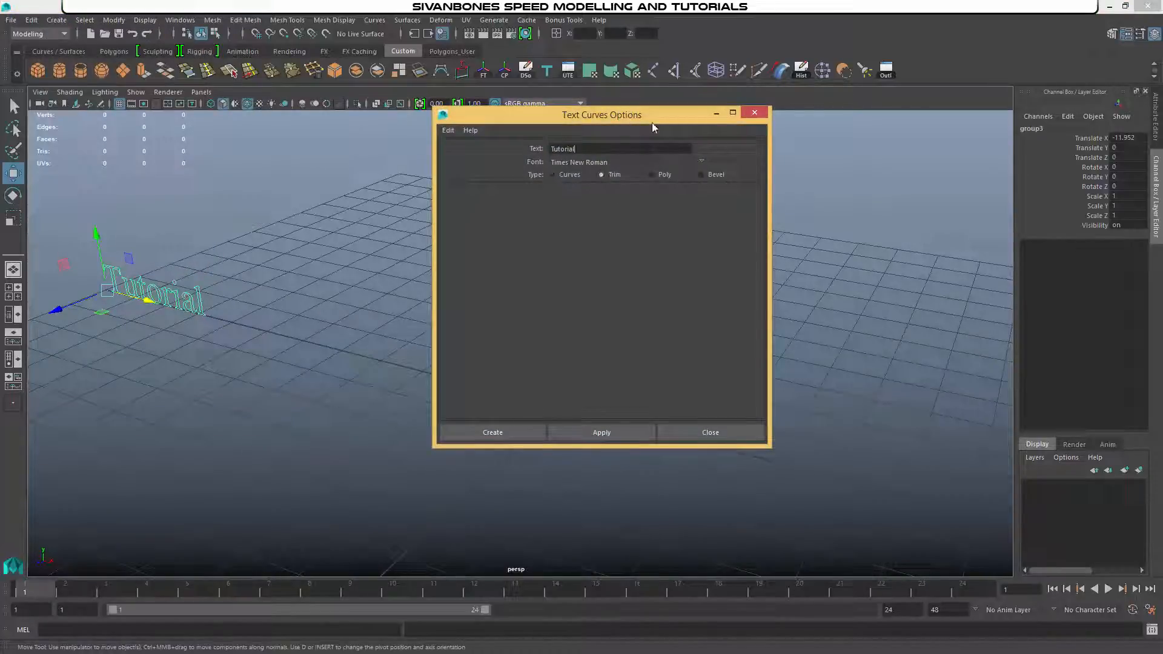
left_click_drag(653, 126, 925, 129)
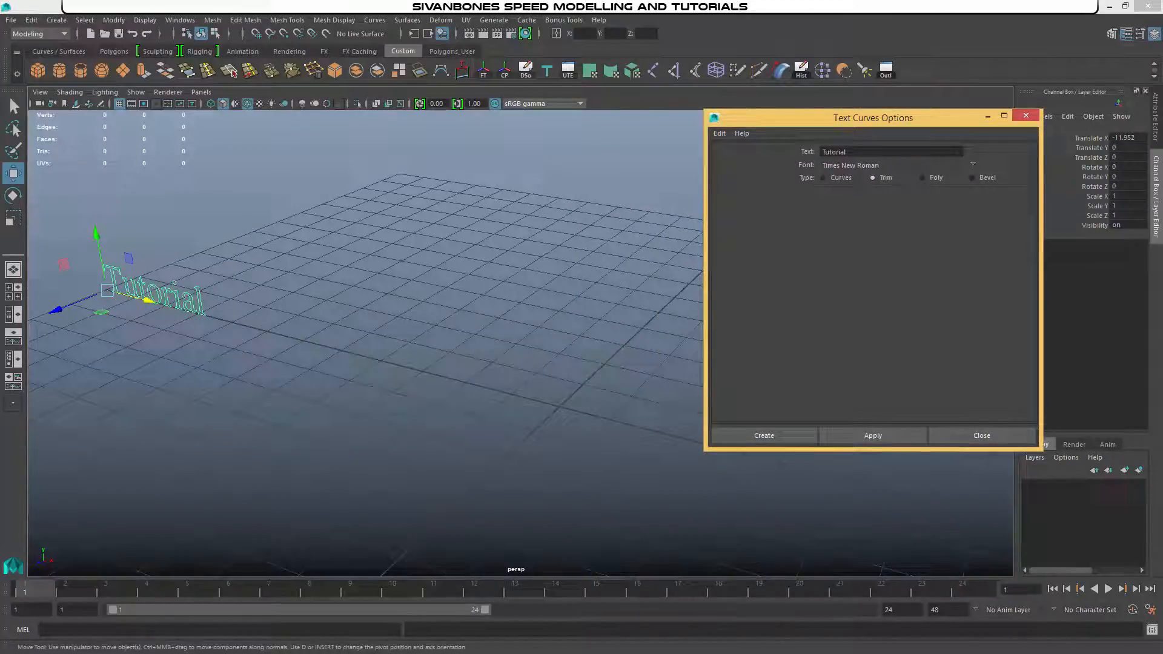
left_click_drag(848, 152, 807, 155)
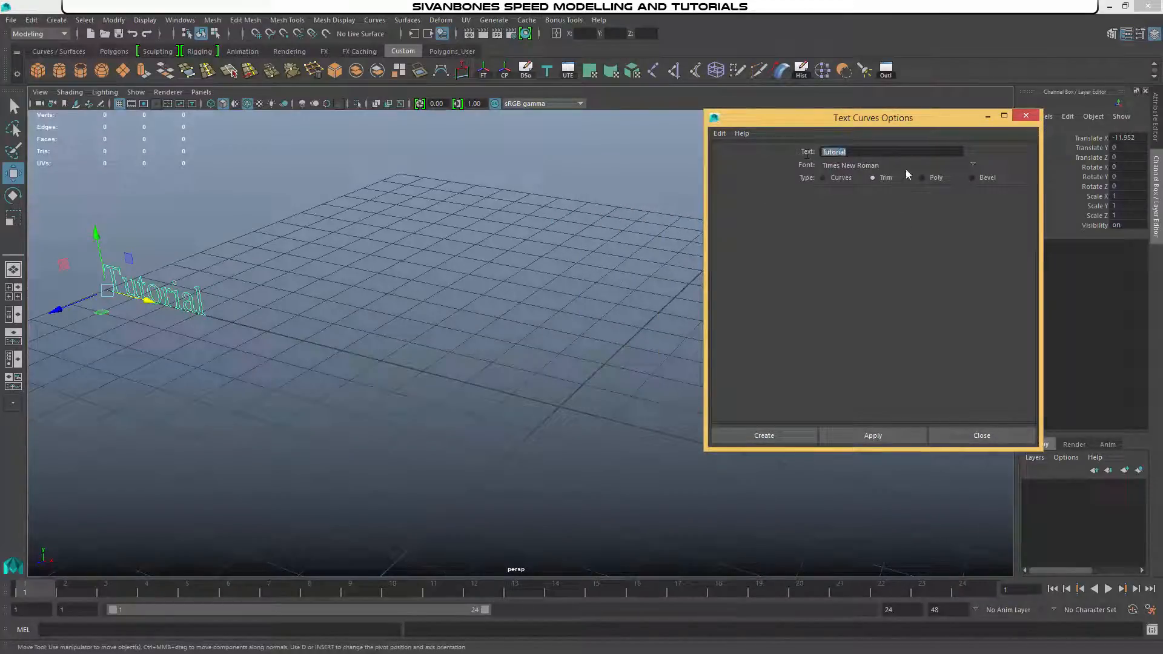
left_click(772, 441)
Step: Examine the trimmed text up close, selecting individual letter surfaces and the outline curve of the letter a
left_click_drag(454, 338, 535, 343, "alt")
scroll(657, 408, "up", 10)
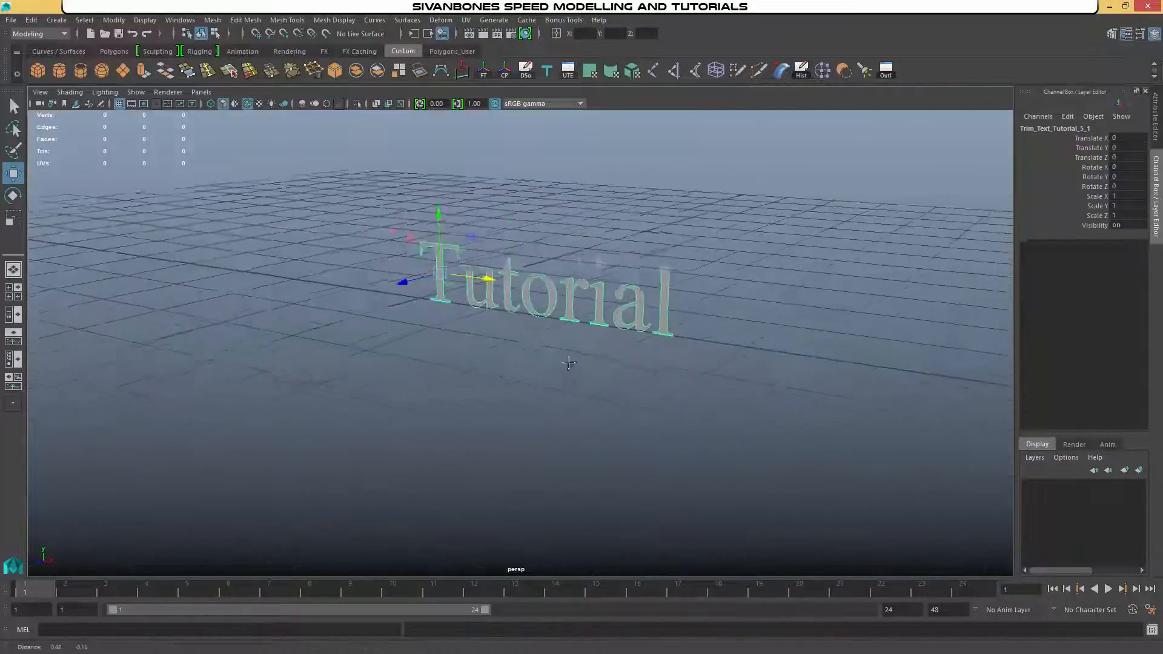
scroll(626, 429, "down", 5)
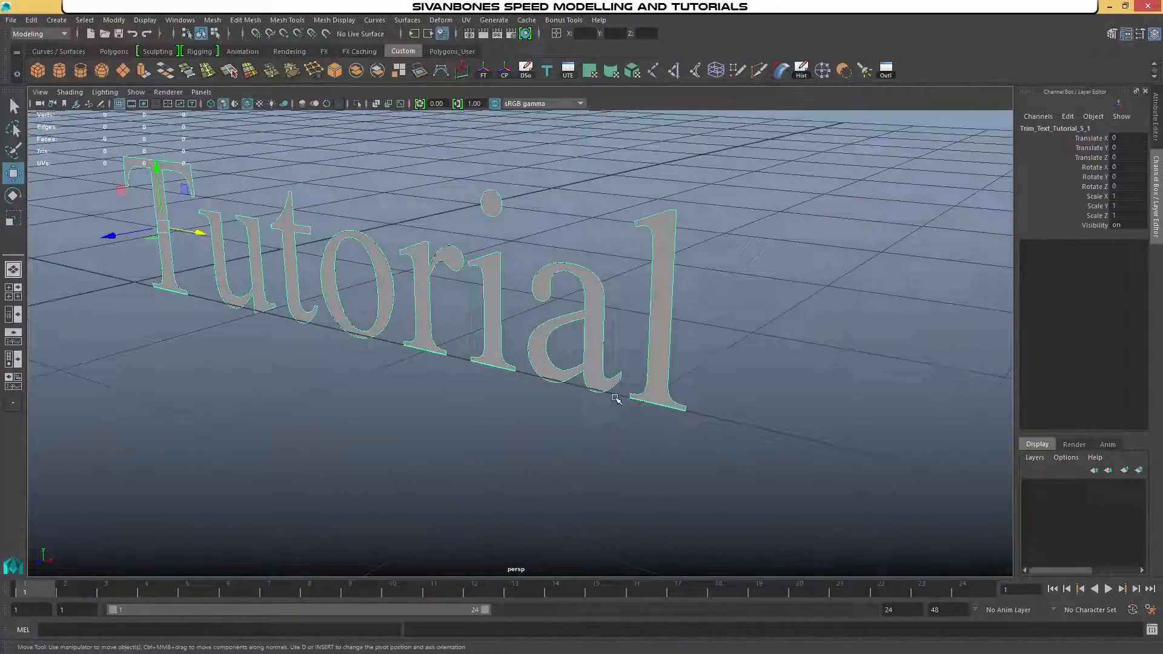
left_click(591, 330)
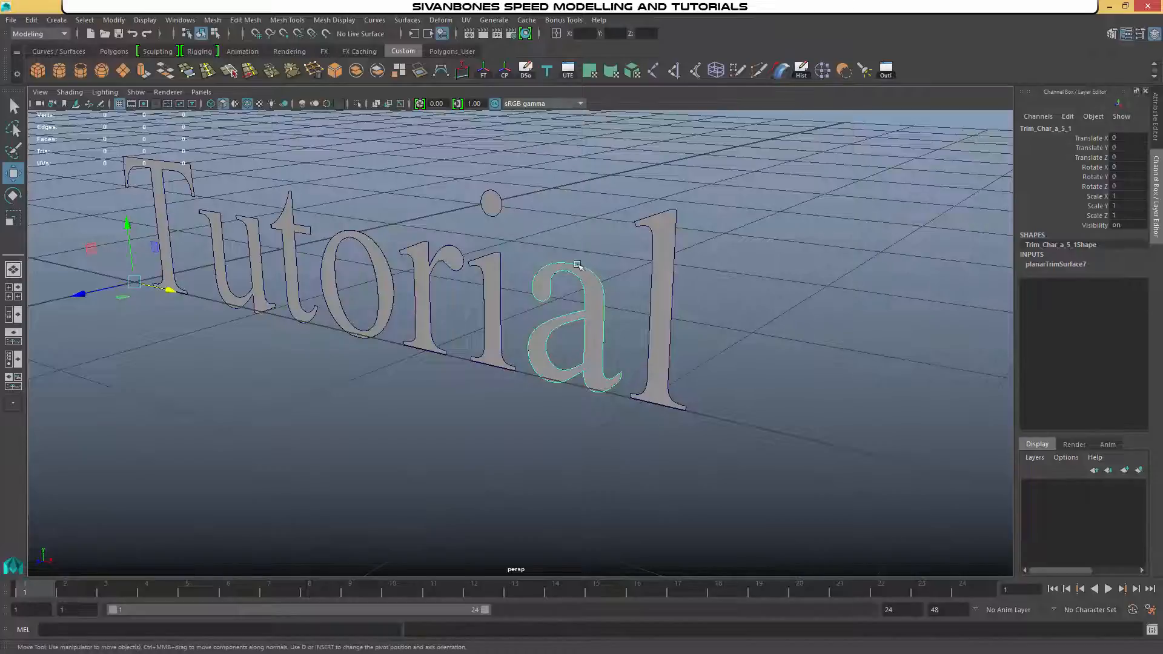
middle_click_drag(587, 354, 485, 329, "alt")
left_click(404, 266)
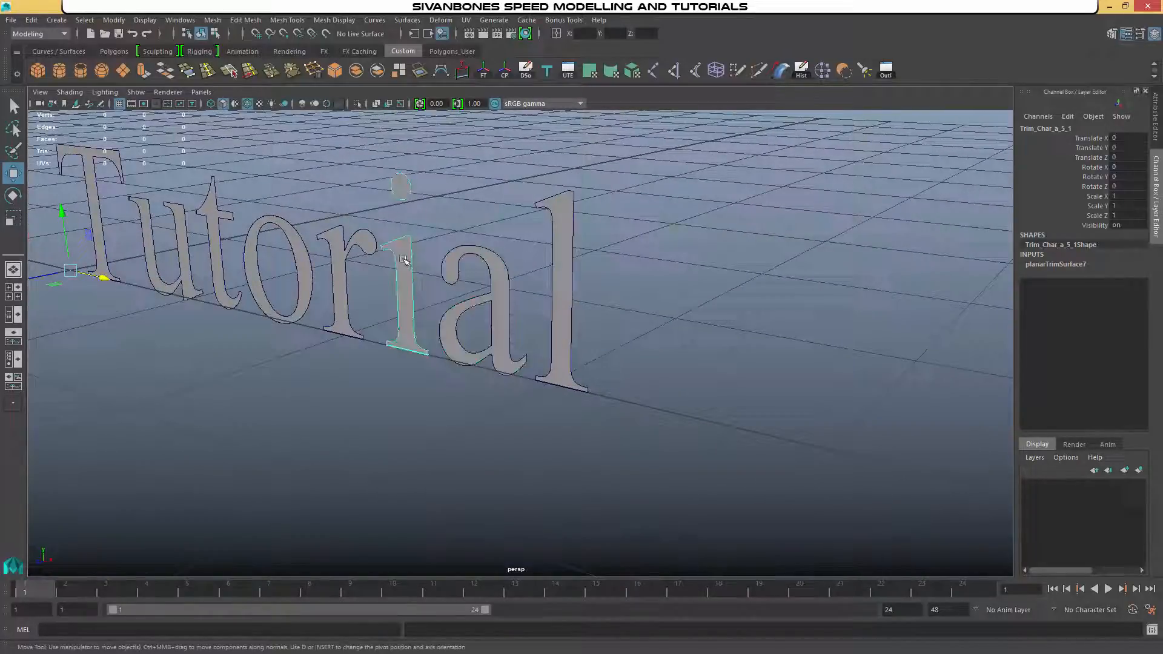
left_click(569, 243)
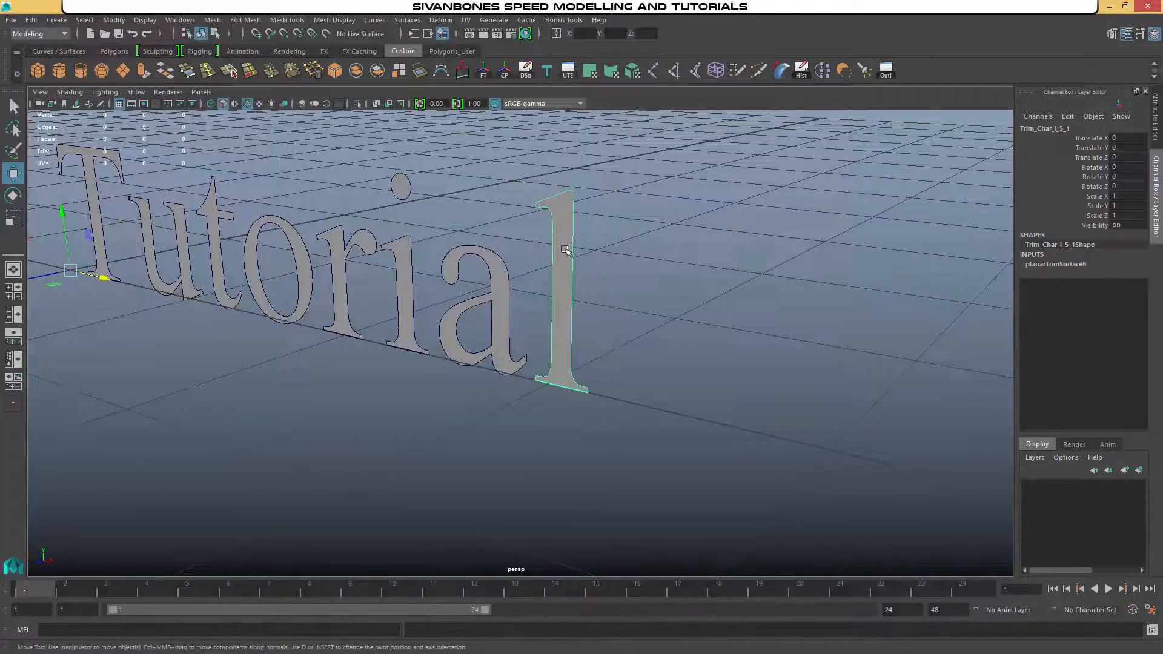
middle_click_drag(424, 218, 602, 265, "alt")
left_click(583, 247)
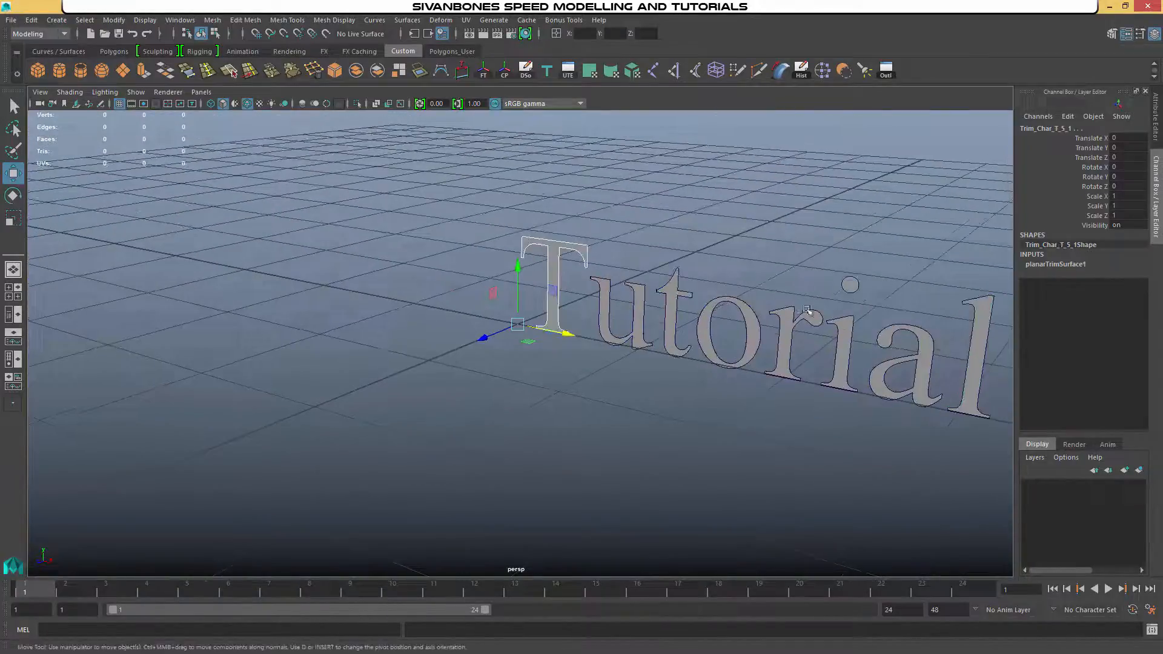
scroll(379, 246, "down", 5)
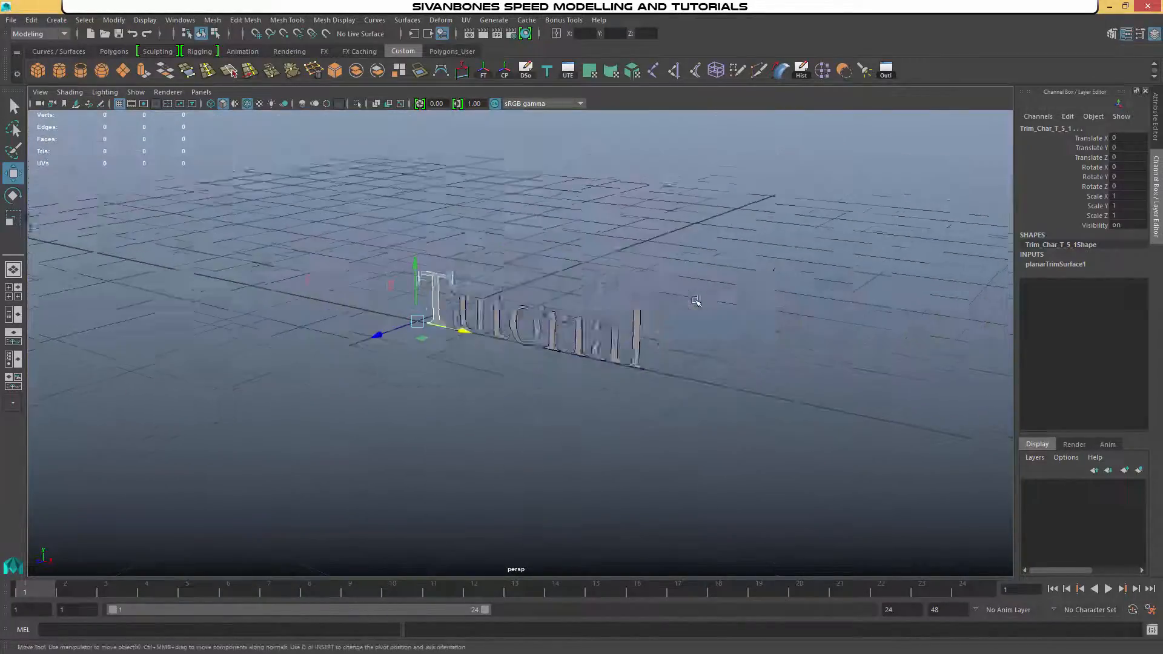
left_click(592, 347)
scroll(702, 357, "up", 5)
middle_click_drag(702, 358, 630, 379, "alt")
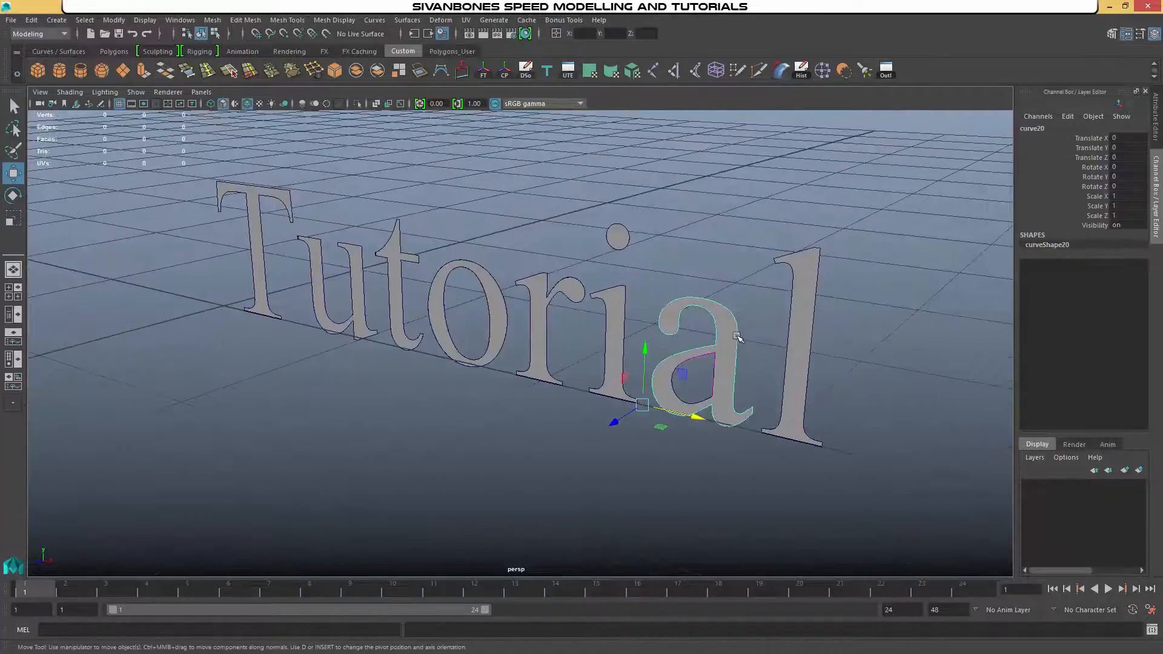
mouse_move(736, 329)
right_mouse_down()
mouse_move(736, 342)
mouse_move(731, 307)
mouse_move(730, 332)
right_mouse_up()
scroll(730, 336, "down", 5)
Step: Group all the trimmed letters with their curves, move the group along X to about -7.3 and deselect it
left_click_drag(375, 282, 756, 441)
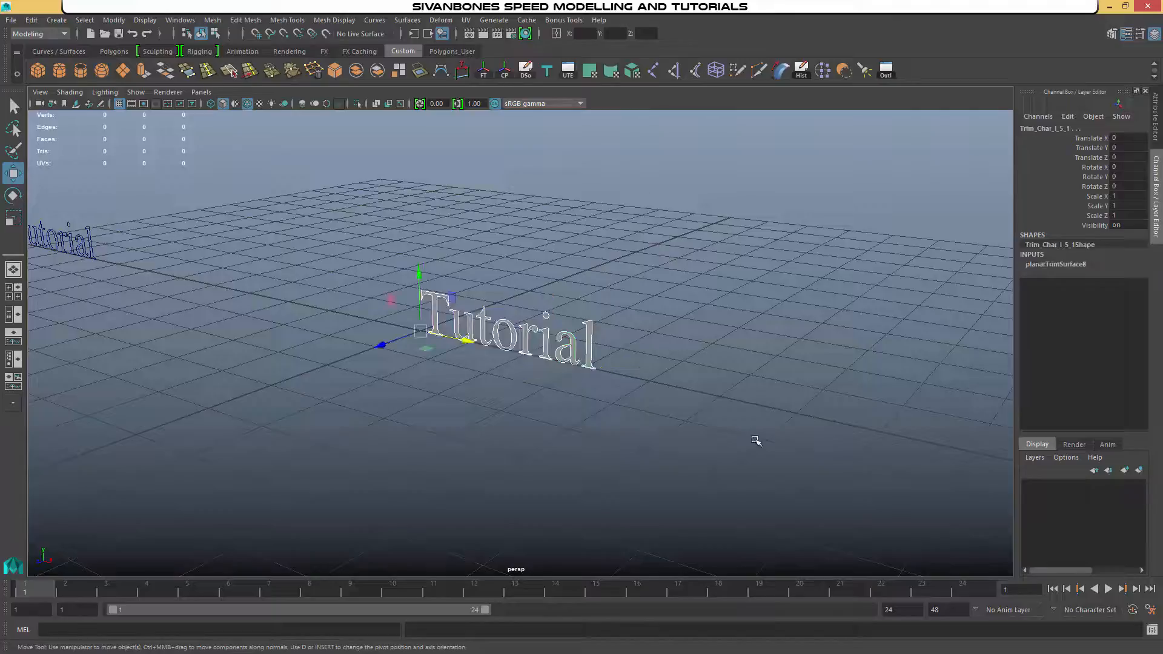
key("ctrl+g")
left_click_drag(467, 341, 255, 341)
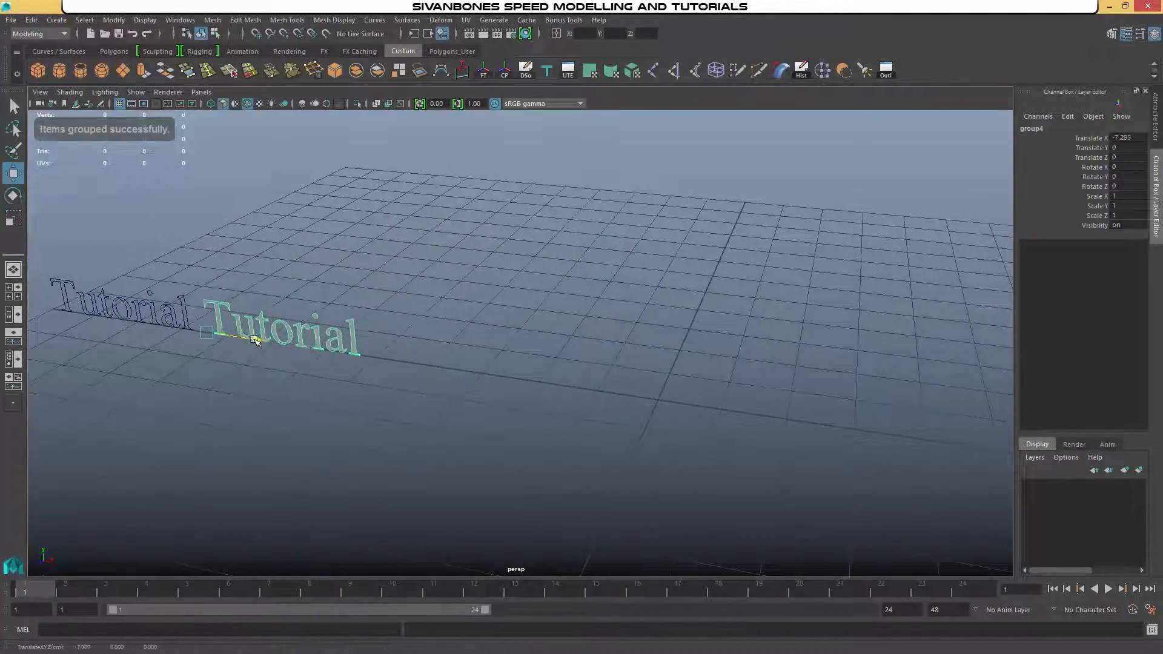
left_click(436, 263)
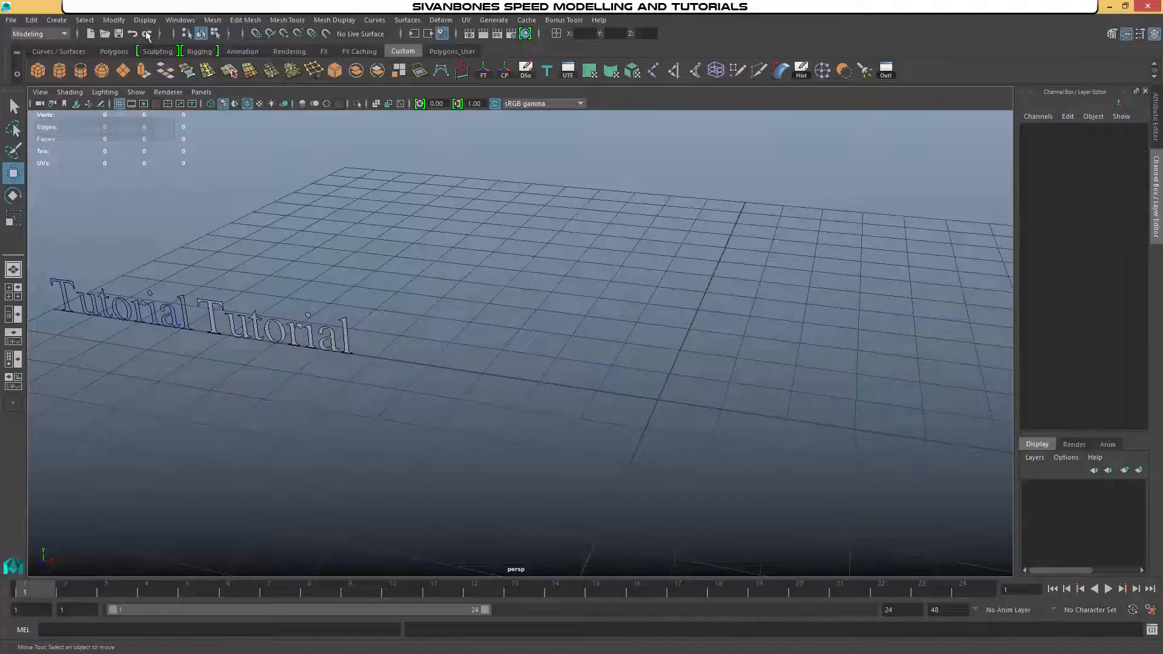
Step: Set up another Tutorial text in Times New Roman with the Poly type, quad faces and the General tessellation method
left_click(64, 21)
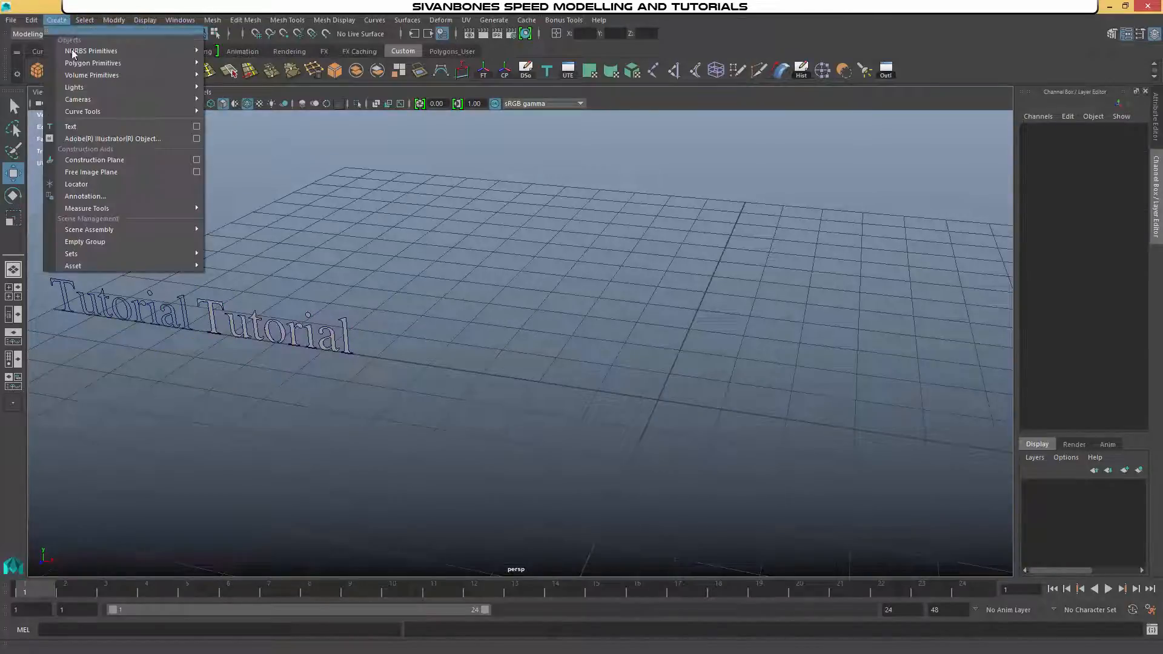
left_click(192, 128)
left_click_drag(928, 125, 673, 127)
left_click(626, 204)
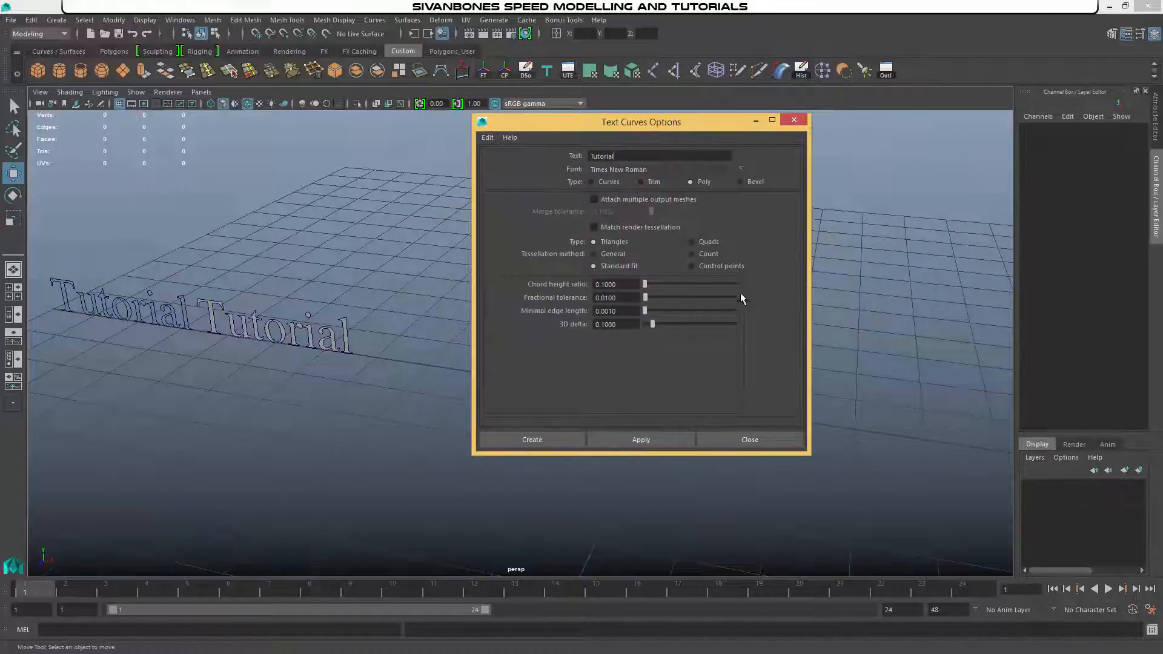
left_click(715, 243)
left_click(603, 254)
Step: Set the U and V types to Per span # of iso params with a number of 1 each, and create the poly text
left_click(693, 293)
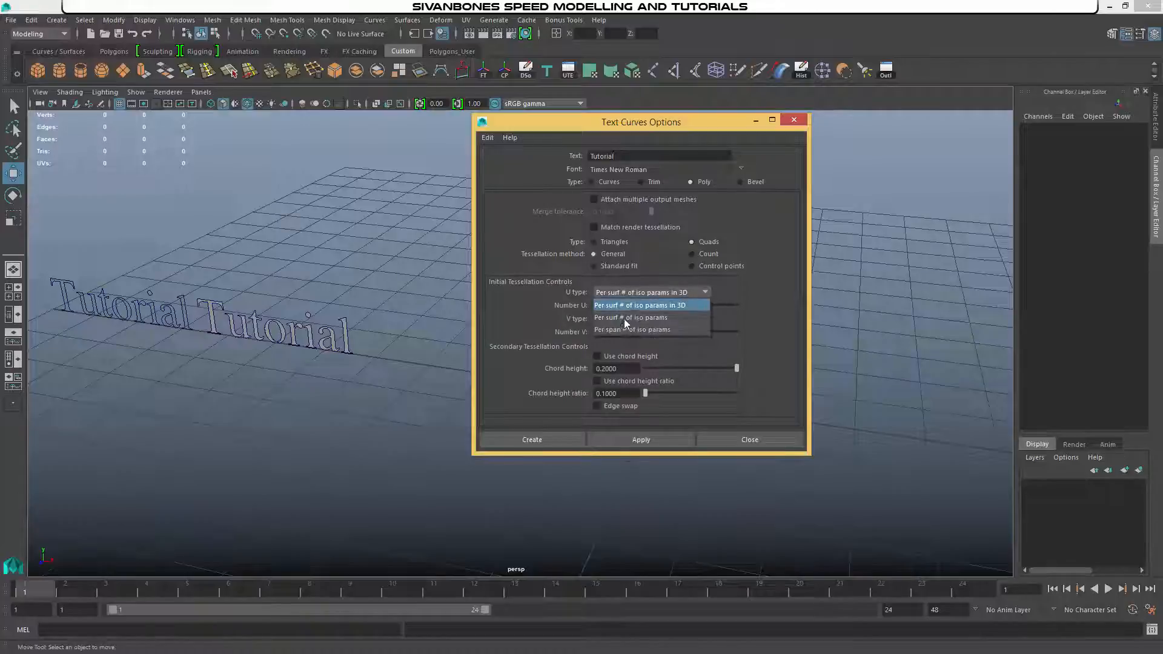
left_click(624, 331)
left_click(649, 319)
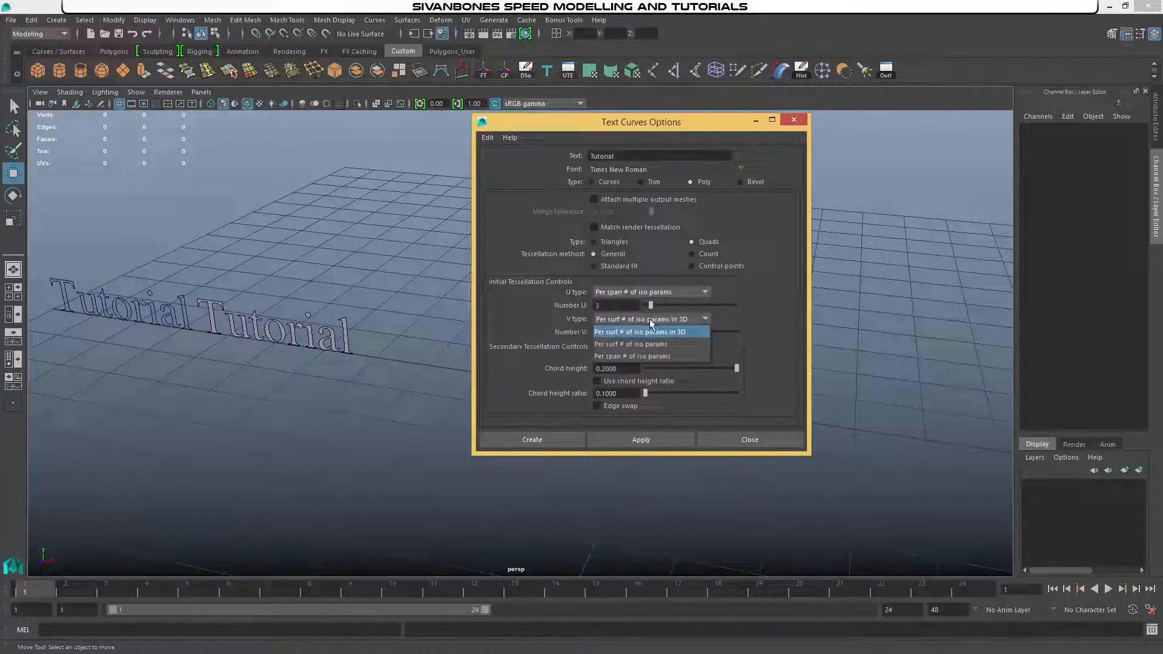
left_click(619, 357)
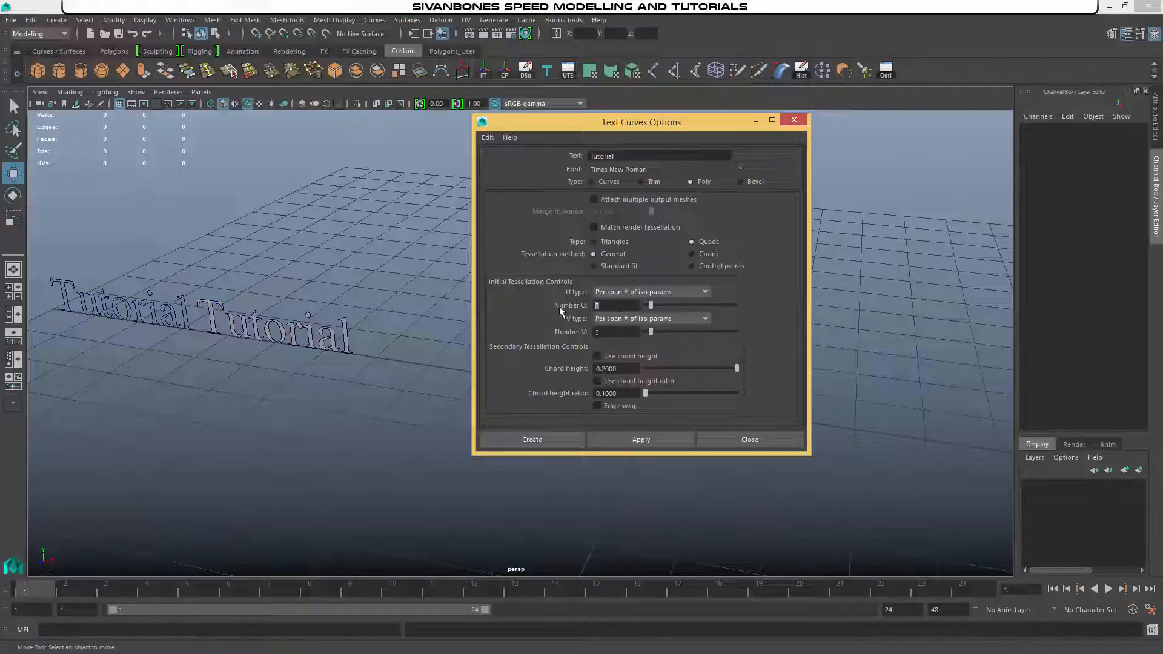
type("1")
key("Tab")
type("1")
left_click(528, 442)
Step: Examine the quad mesh layout of the new poly text up close and from different angles
middle_click_drag(660, 433, 575, 395, "alt")
middle_click_drag(453, 354, 606, 369, "alt")
left_click_drag(607, 368, 476, 335, "alt")
middle_click_drag(258, 347, 103, 337, "alt")
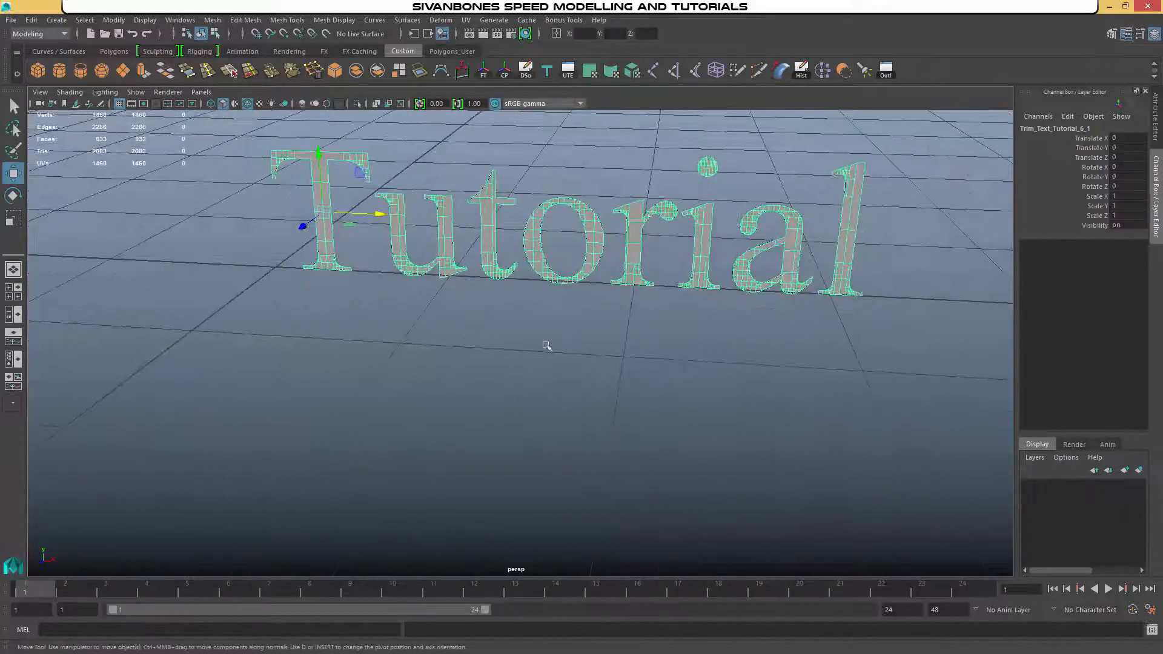
scroll(725, 288, "up", 3)
middle_click_drag(726, 287, 748, 334, "alt")
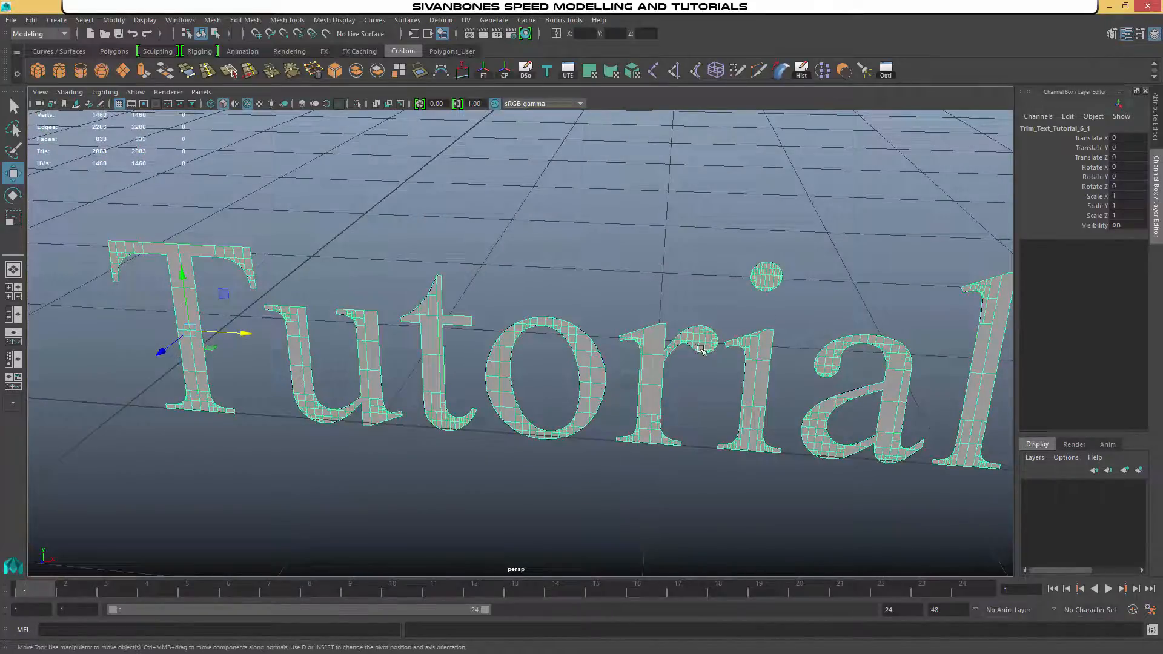
right_click_drag(671, 345, 657, 314, "alt")
middle_click_drag(658, 313, 667, 307, "alt")
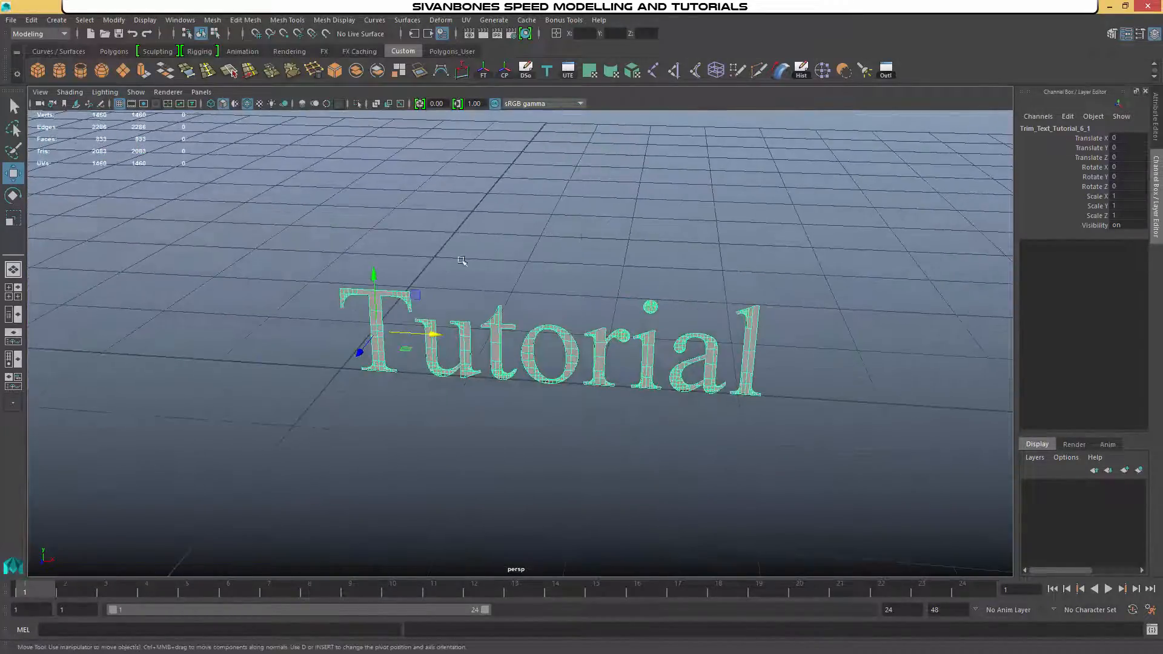
left_click_drag(565, 368, 548, 371, "alt")
mouse_move(549, 371)
right_mouse_down("alt")
mouse_move(597, 363)
mouse_move(551, 371)
right_mouse_up("alt")
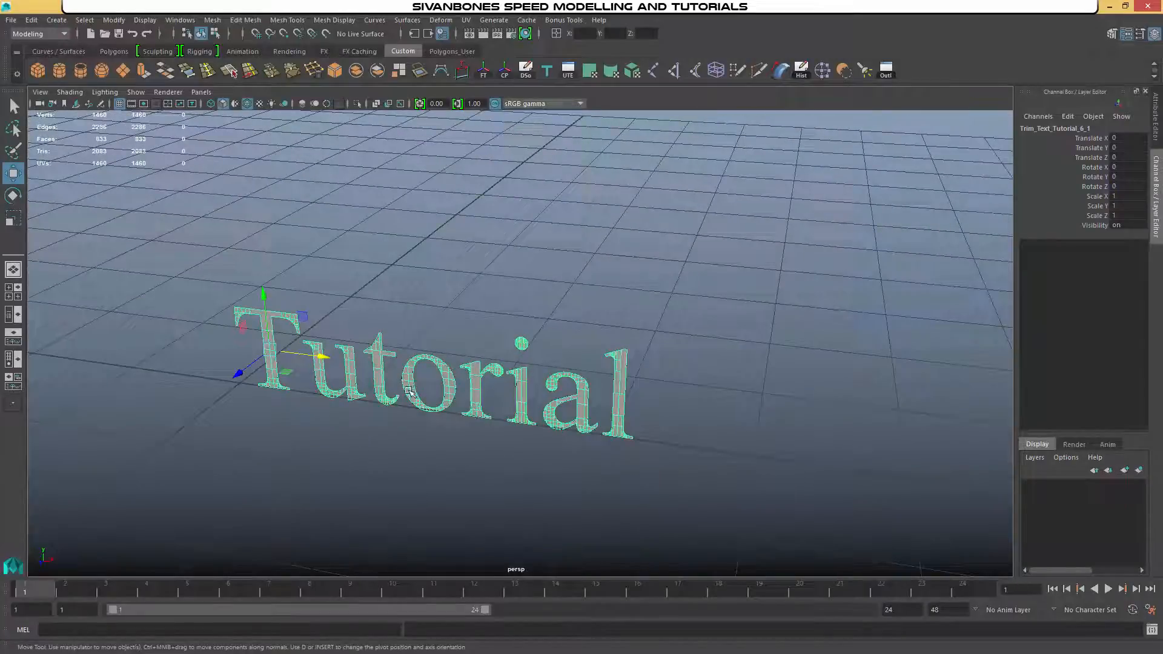
Step: Try to move the poly text along X to about -1.95 and nudge the trimmed letter a beside it
left_click_drag(325, 358, 95, 333)
scroll(360, 405, "down", 4)
middle_click_drag(360, 404, 629, 441, "alt")
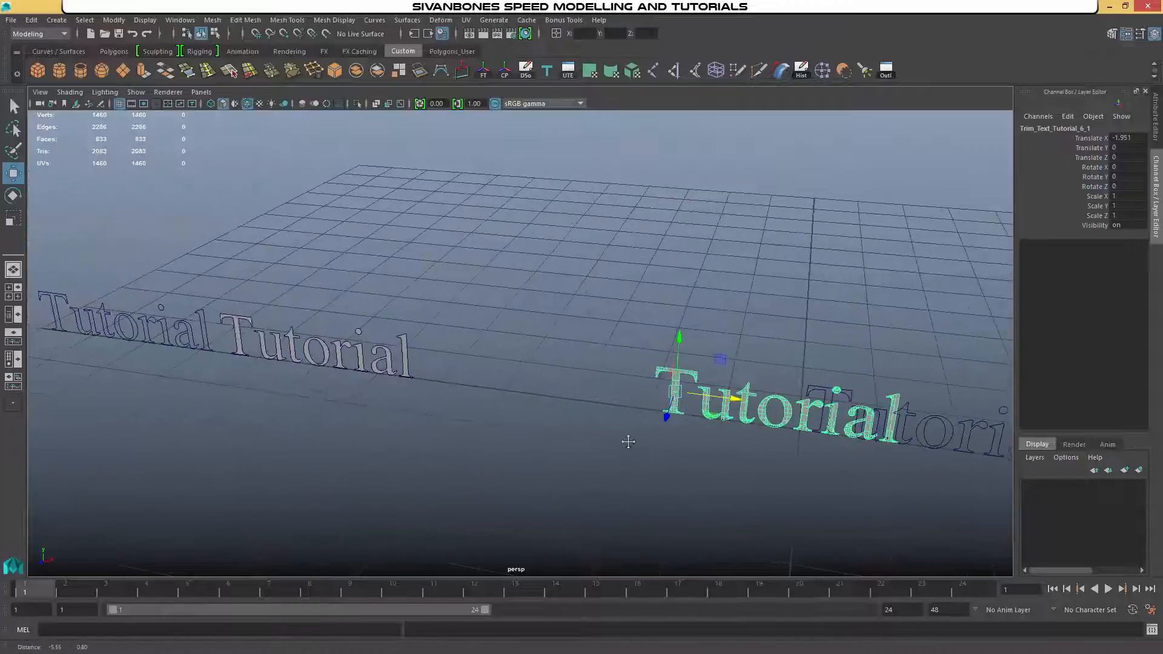
left_click(819, 364)
scroll(433, 370, "up", 3)
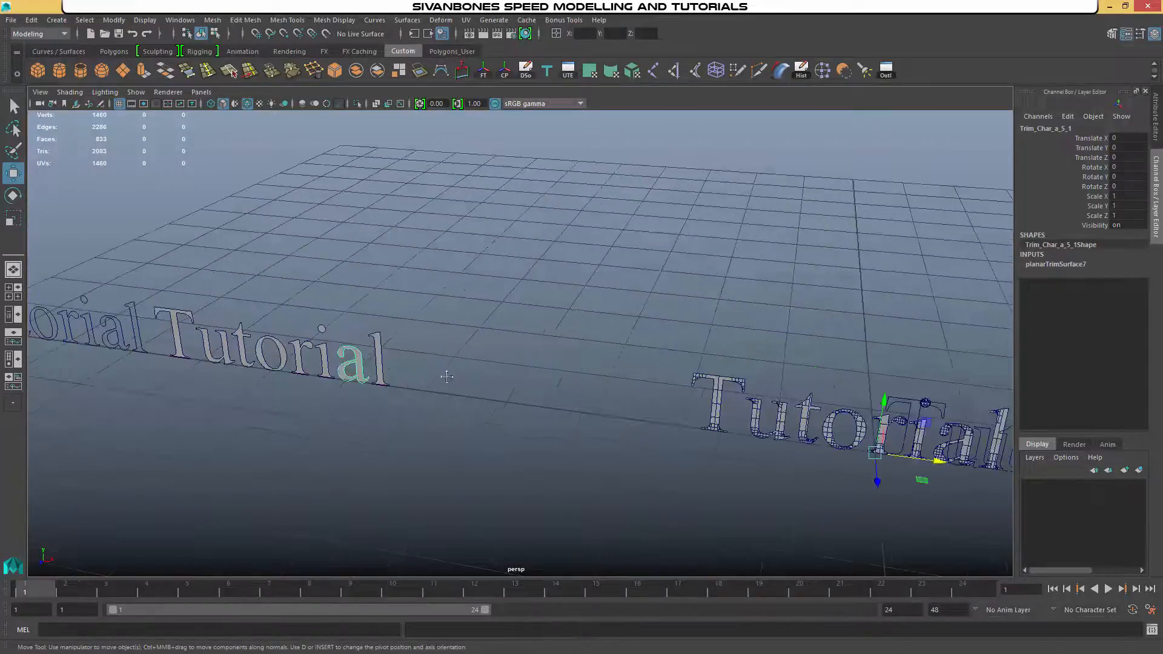
middle_click_drag(447, 376, 678, 394, "alt")
middle_click_drag(975, 461, 839, 429, "alt")
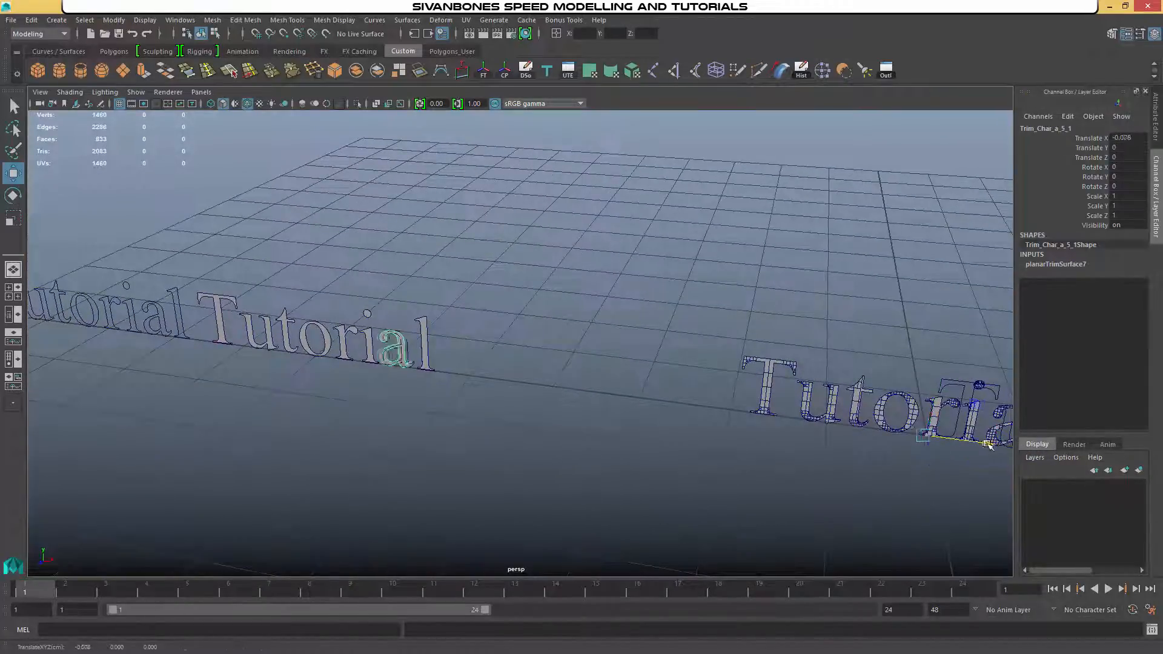
middle_click_drag(993, 441, 514, 315, "alt")
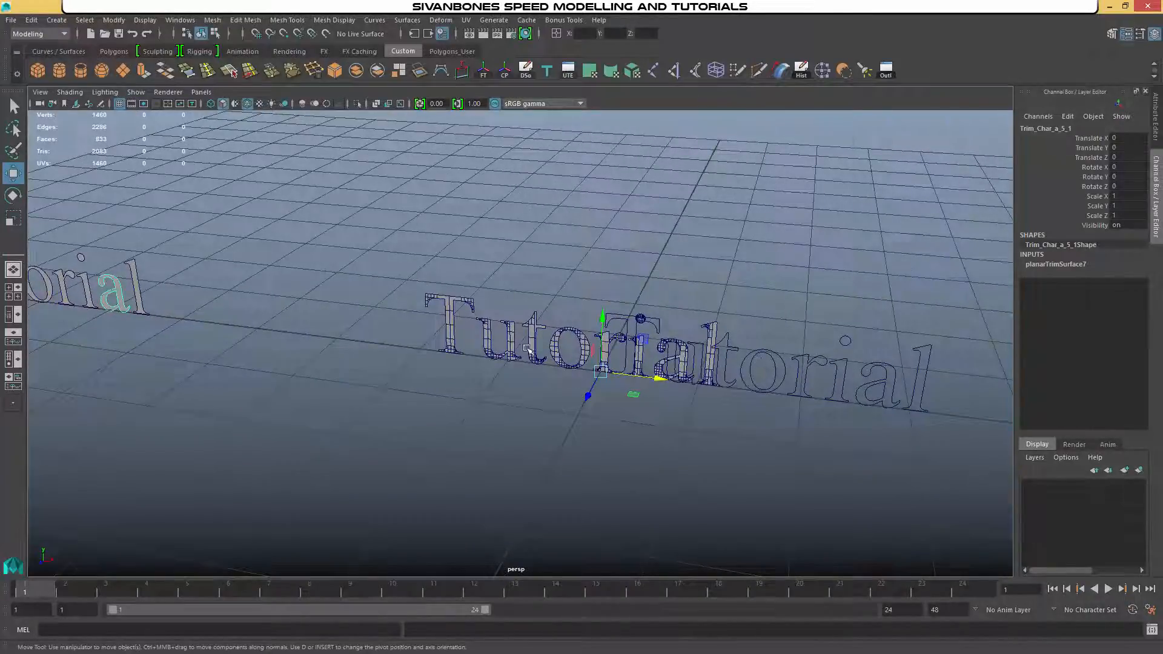
Step: Extrude the border edges of the poly letter T along its depth, return to object mode and deselect the letter
left_click(451, 312)
scroll(363, 251, "up", 4)
right_click_drag(362, 251, 363, 238)
double_click(364, 238)
left_click_drag(445, 240, 357, 237, "alt")
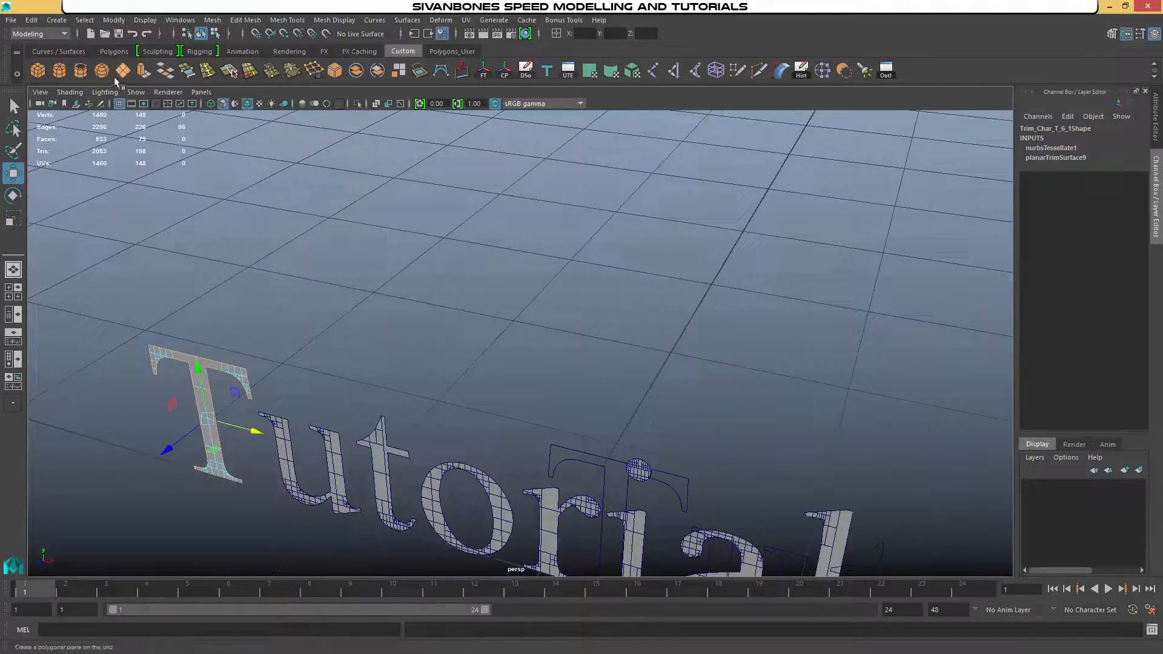
key("ctrl+e")
key("w")
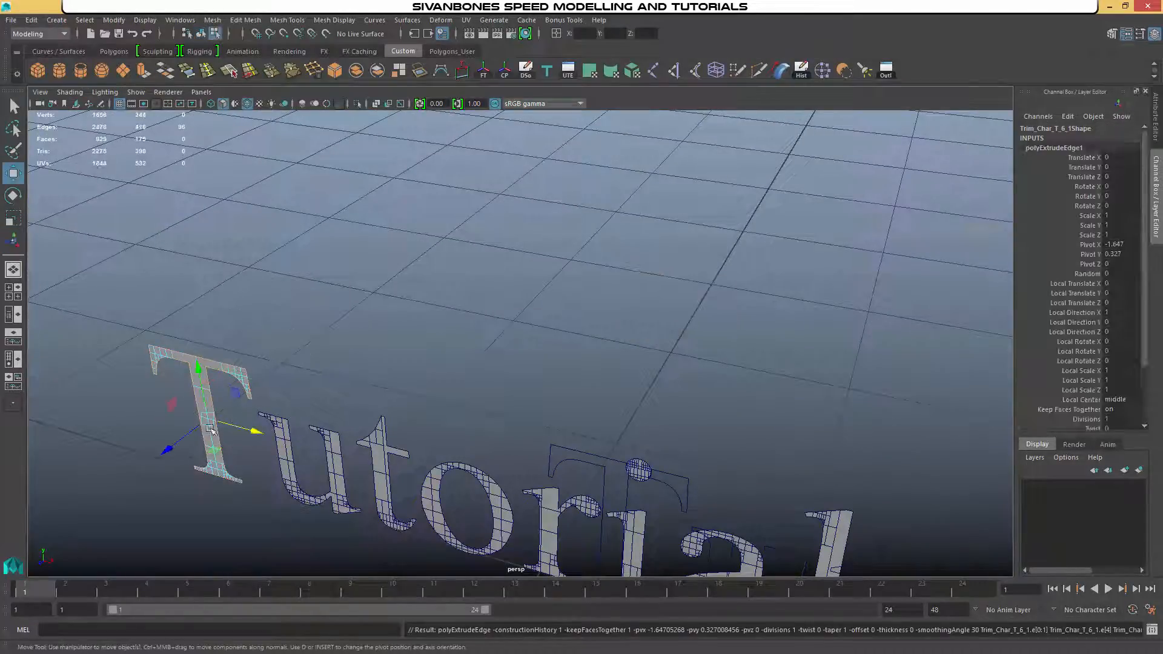
left_click_drag(167, 450, 189, 434)
left_click(361, 347)
right_click_drag(267, 294, 321, 272)
left_click(369, 311)
scroll(369, 311, "down", 5)
left_click_drag(369, 312, 416, 332, "alt")
Step: Undo the letter T extrusion and the poly text's move along X
key("ctrl+z")
key("ctrl+z")
key("ctrl+z")
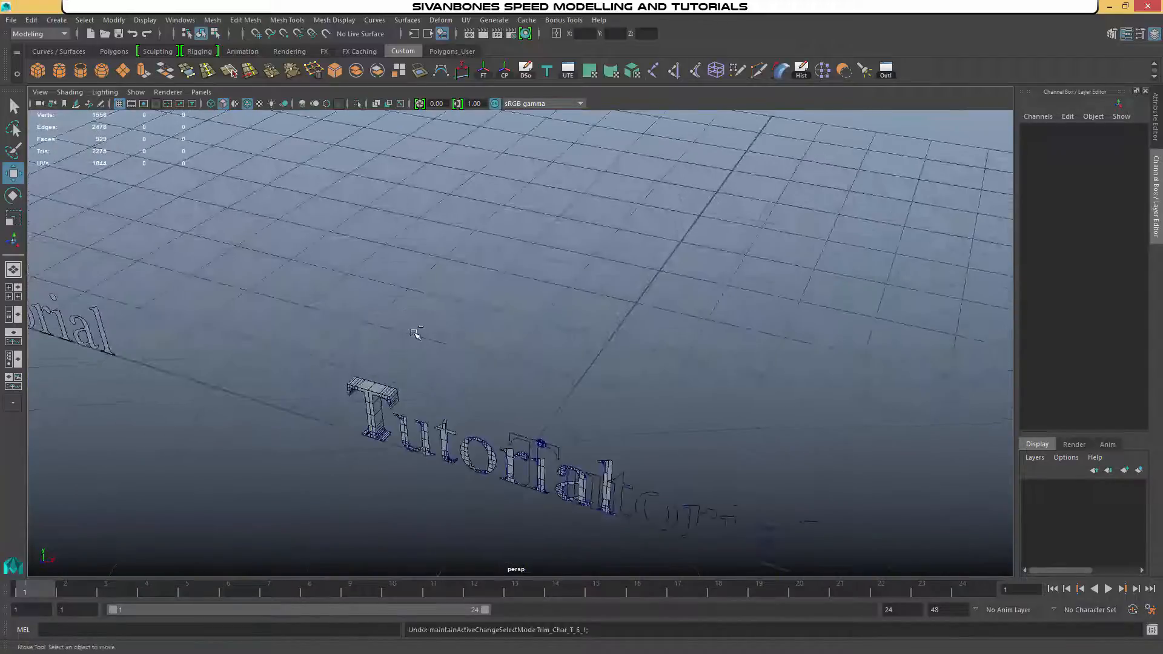
key("ctrl+z")
key("ctrl+z")
key("ctrl+z")
key("ctrl+z")
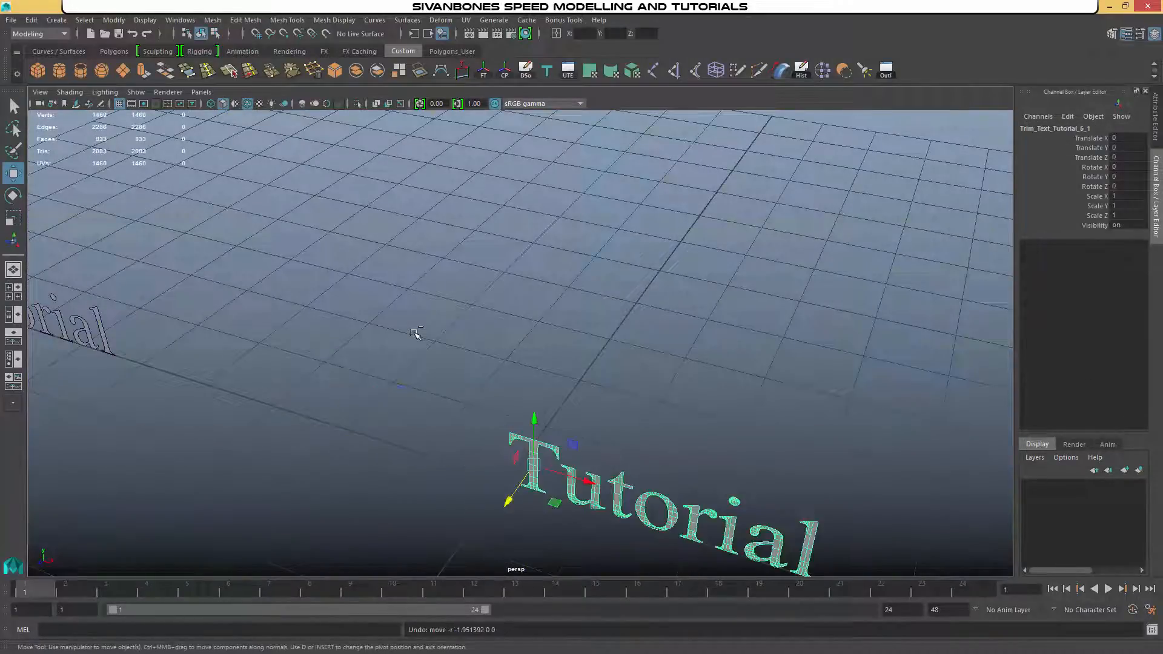
Step: Reselect all the poly letters, group them and move the group along X to about -4.93
key("f")
key("ctrl+z")
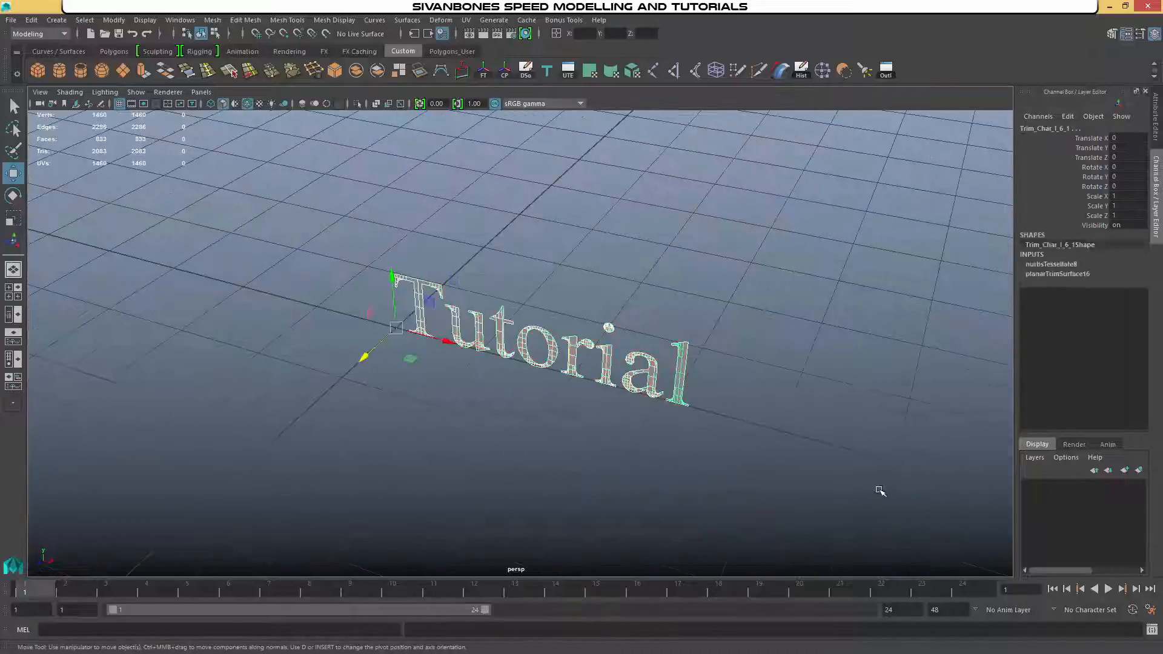
key("ctrl+g")
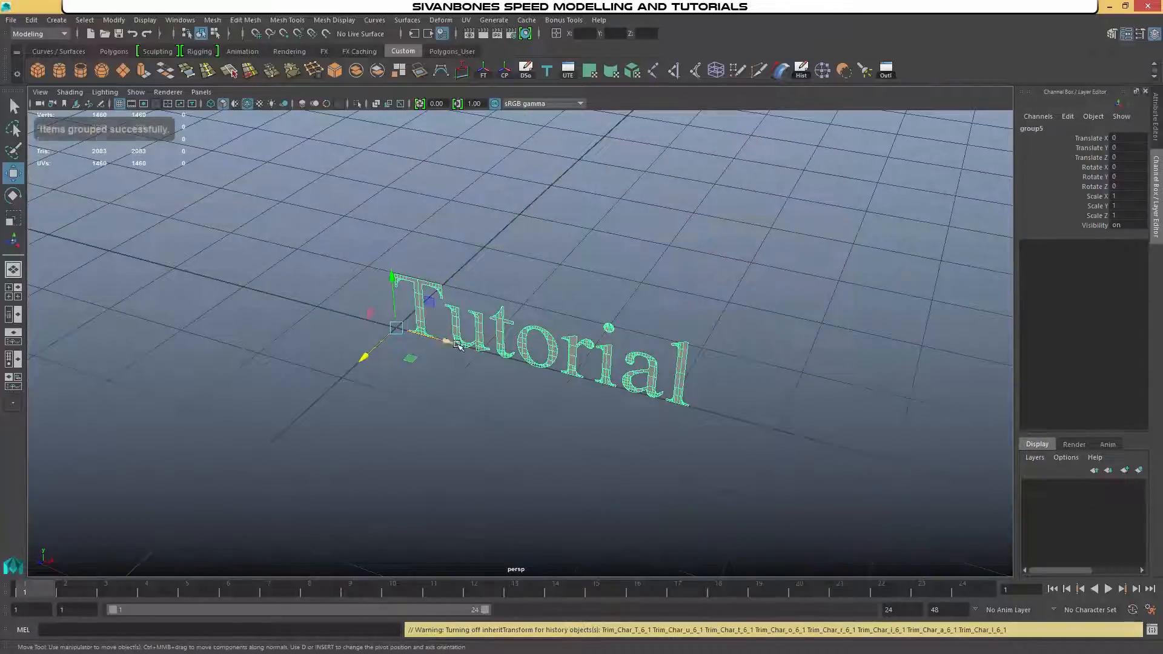
middle_click_drag(784, 454, 402, 342)
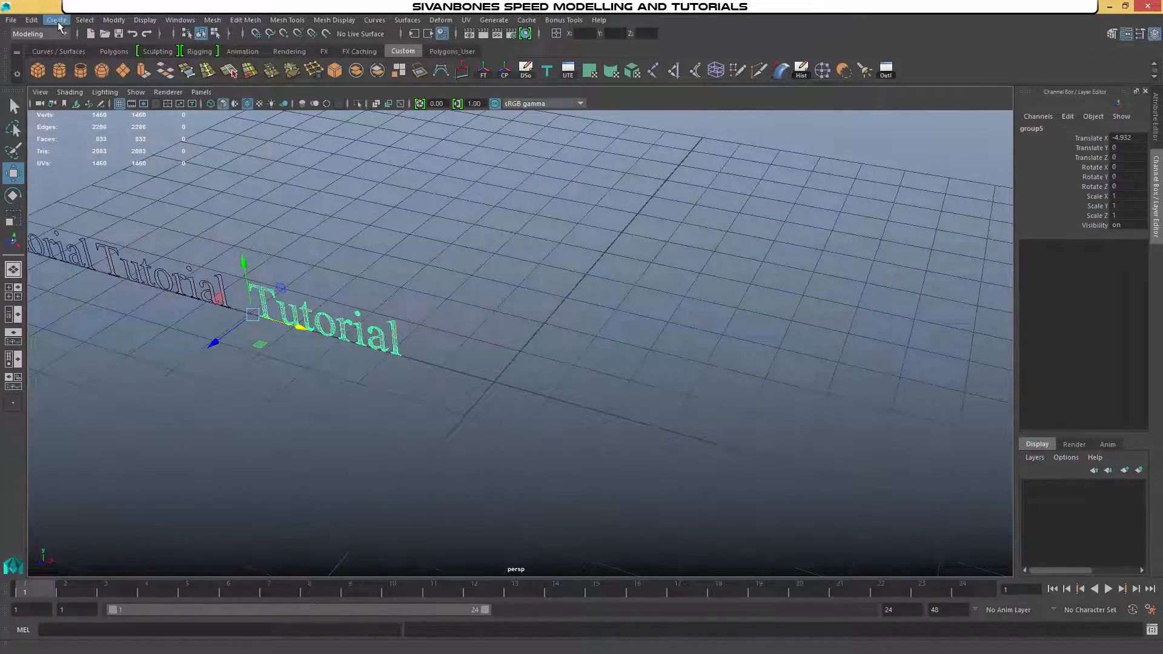
Step: Create a Tutorial text with the Bevel type, bevel width and depth 0.1, extrude distance 0.25 and the Straight Out outer style
left_click(56, 20)
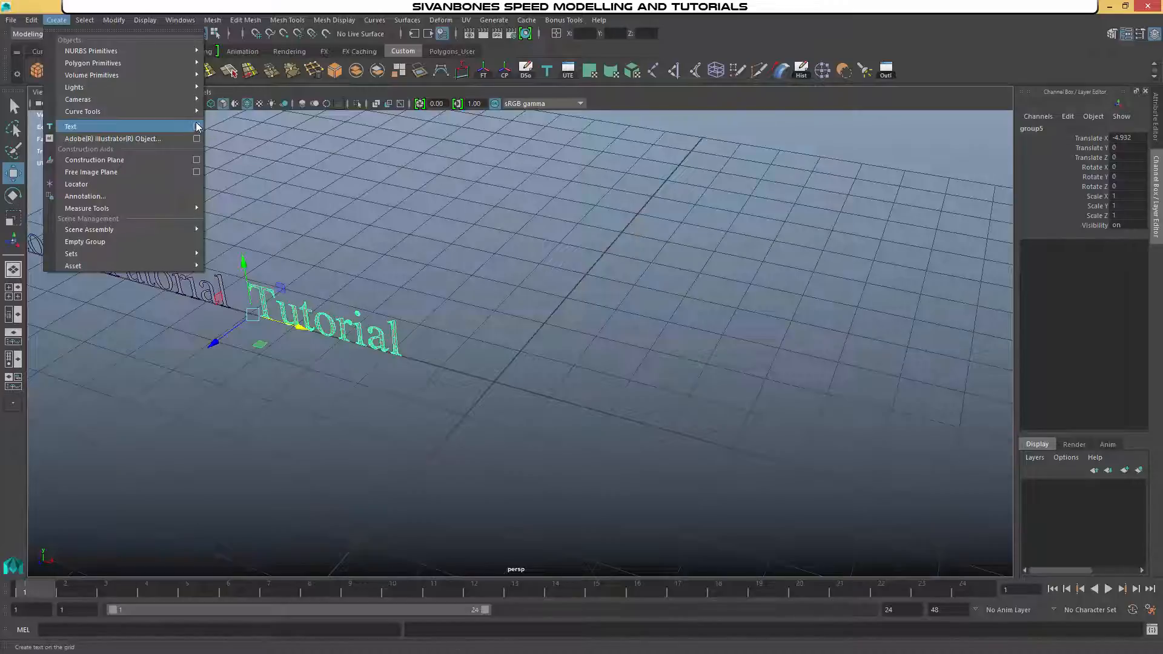
left_click(291, 172)
left_click_drag(747, 124, 694, 119)
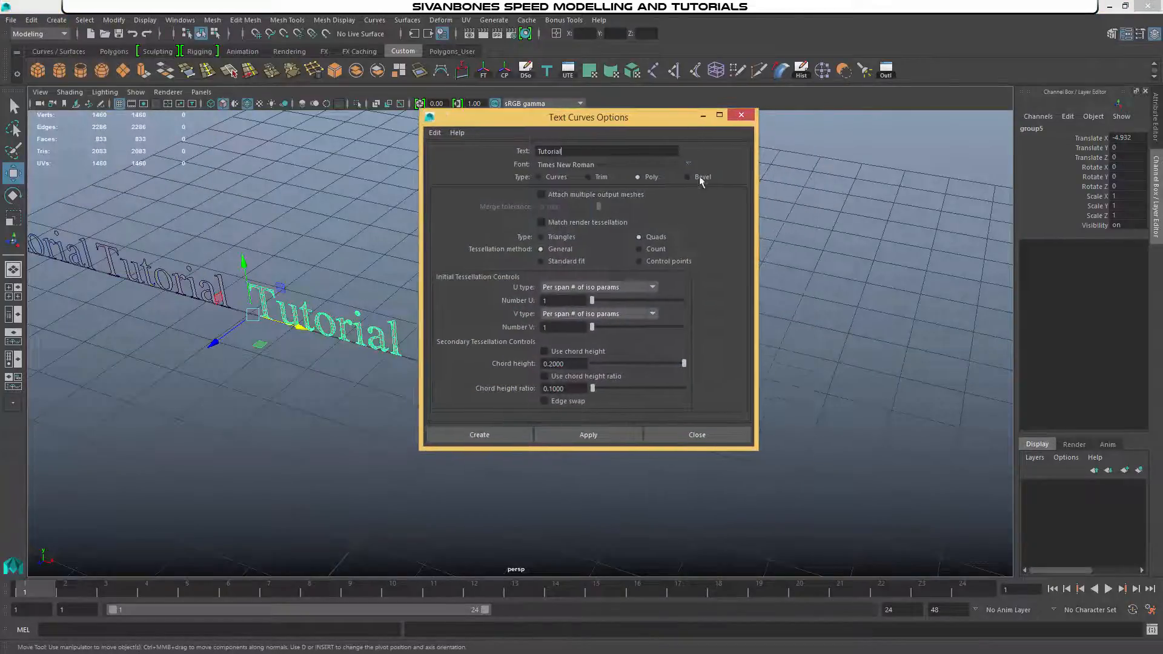
left_click(691, 177)
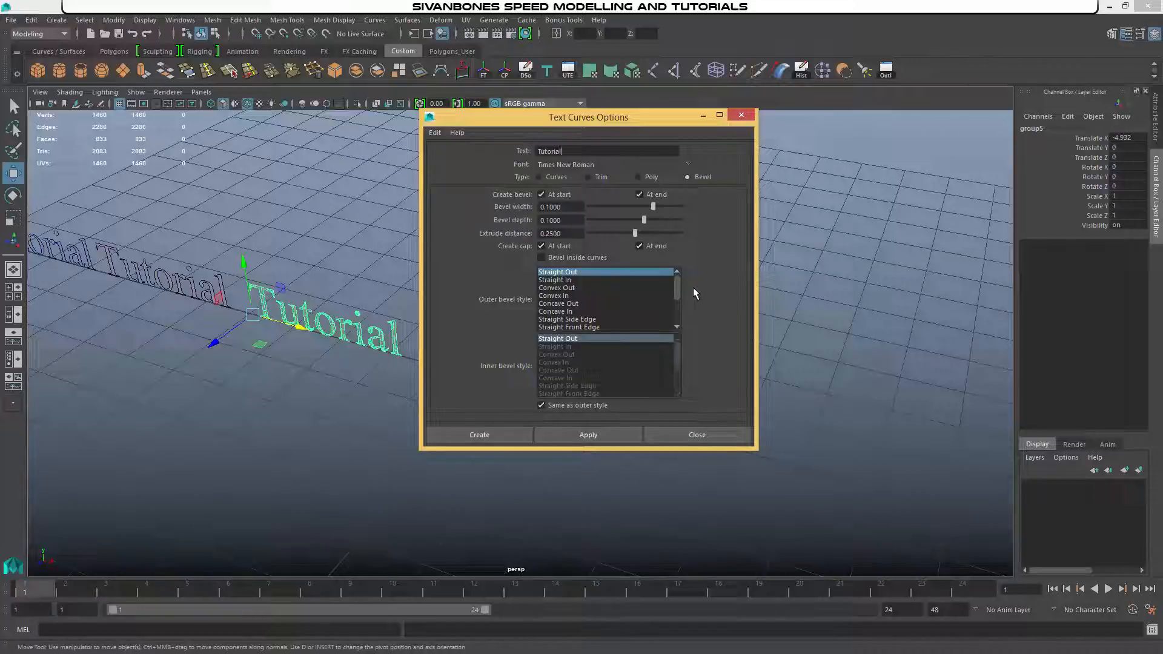
mouse_move(664, 121)
left_mouse_down()
mouse_move(914, 129)
mouse_move(672, 130)
left_mouse_up()
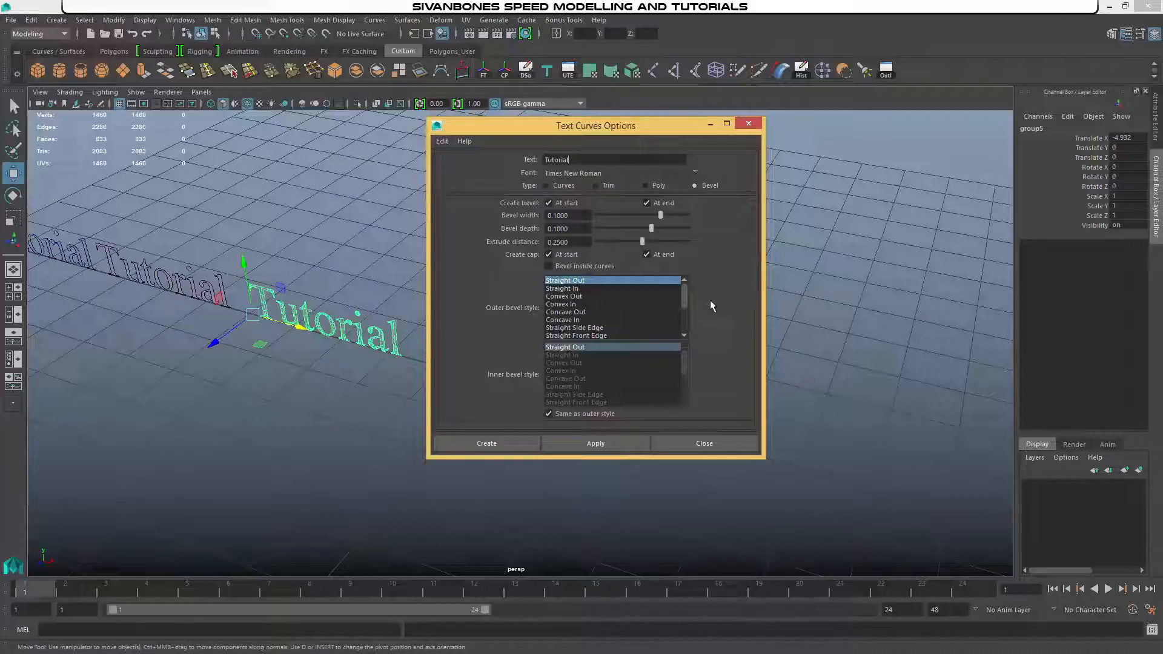
left_click(500, 442)
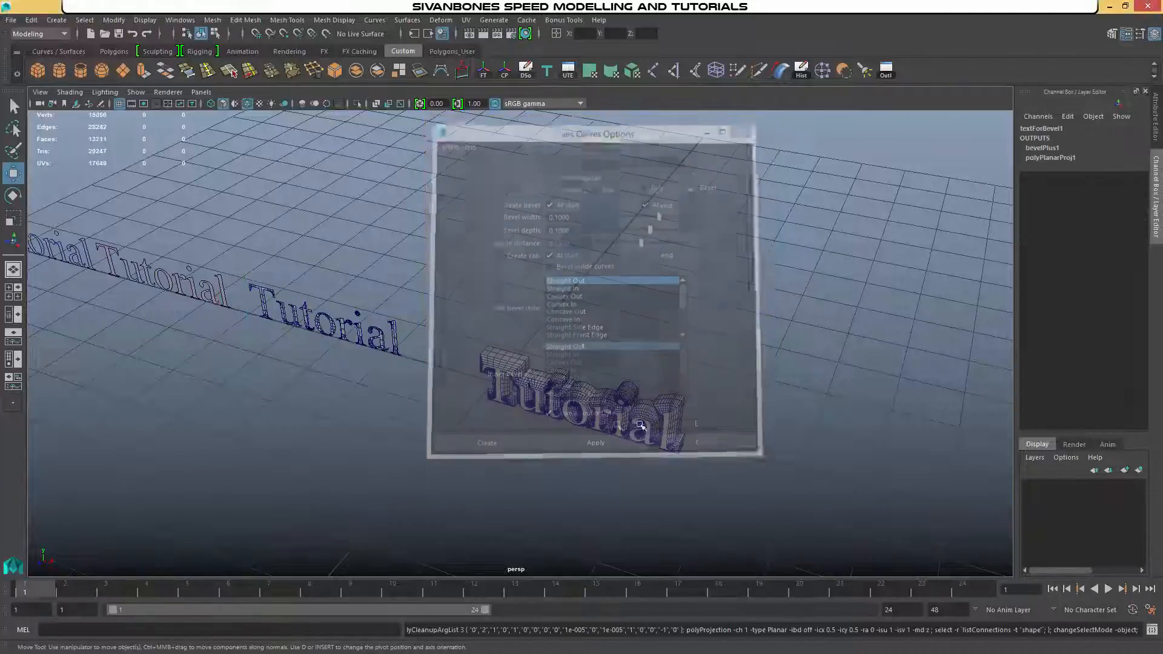
Step: Select the beveled text and try Convex Out as its outer bevel style before setting the style to Straight Side Edge
right_click_drag(499, 442, 630, 509, "alt")
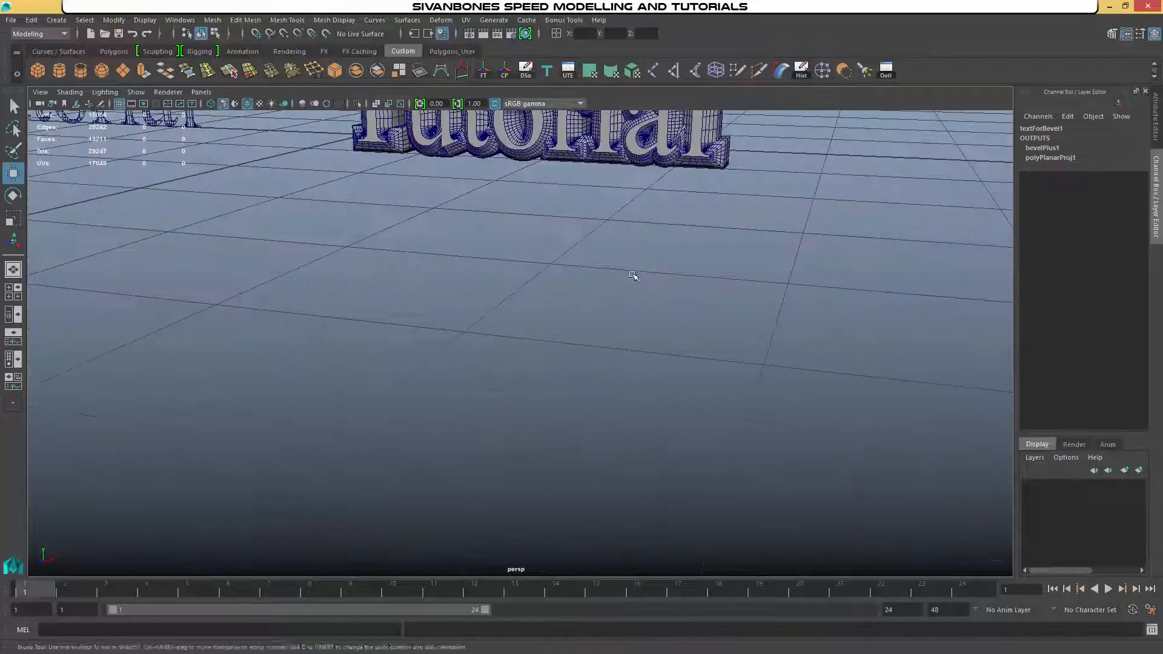
middle_click_drag(630, 146, 605, 306, "alt")
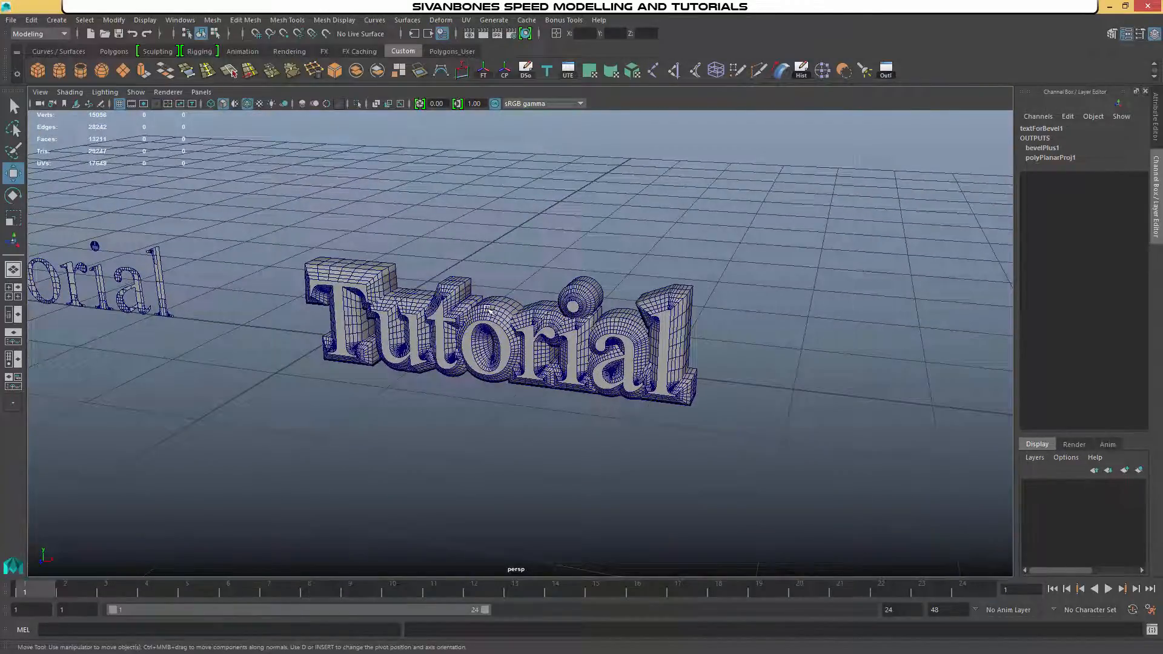
left_click(619, 320)
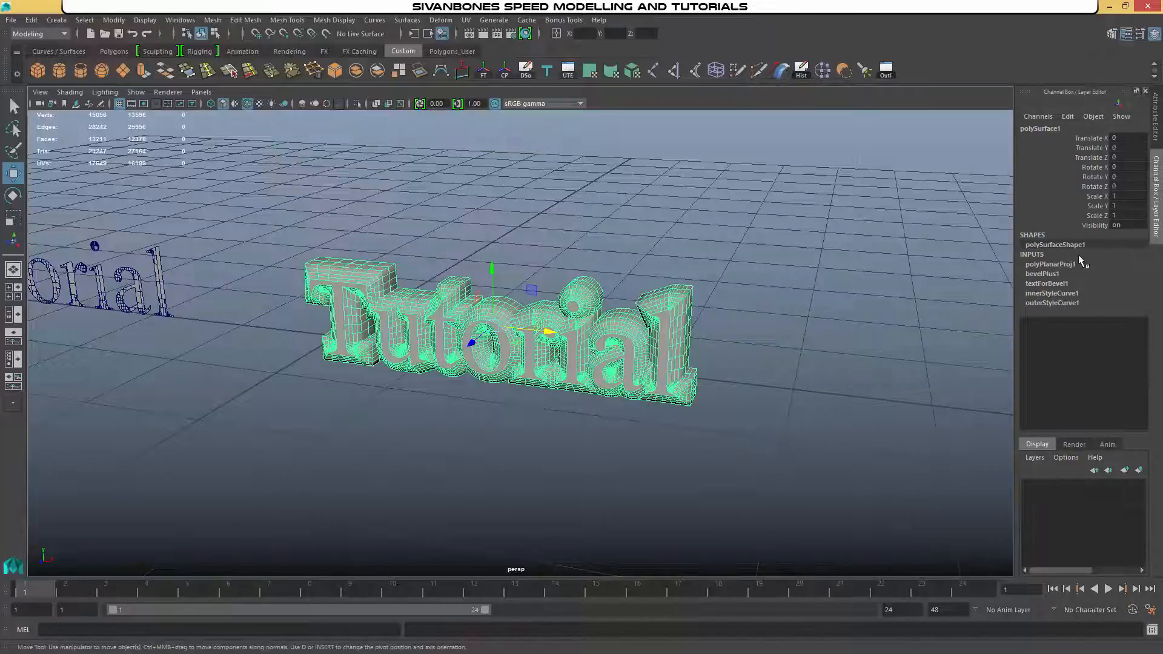
left_click(1047, 304)
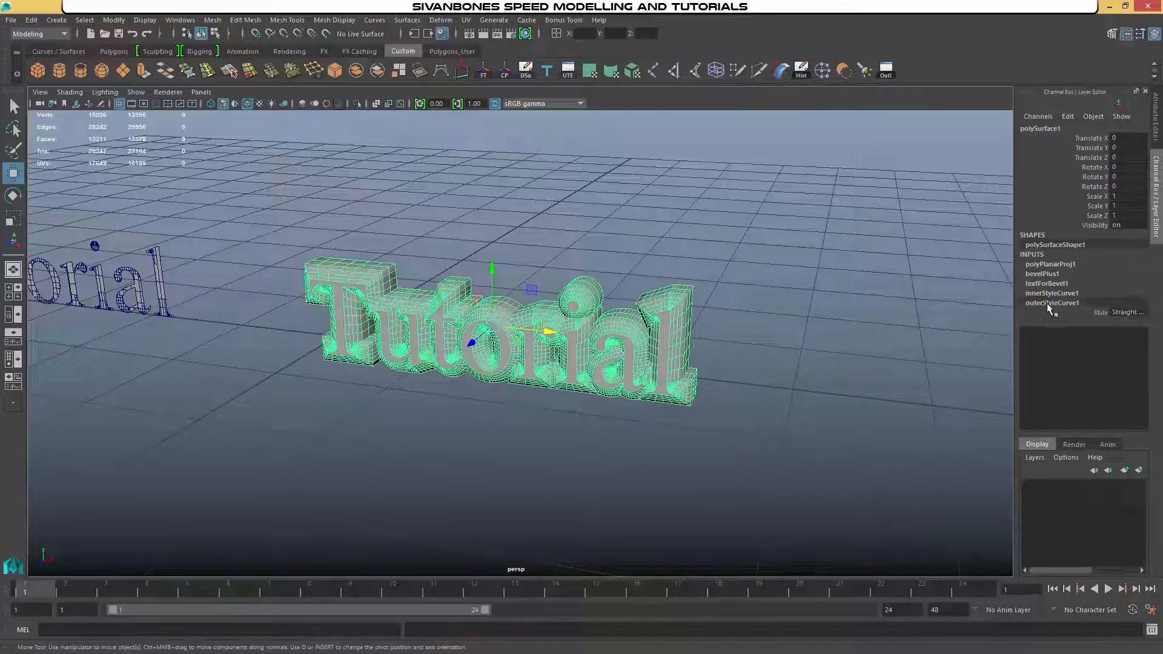
left_click(1128, 313)
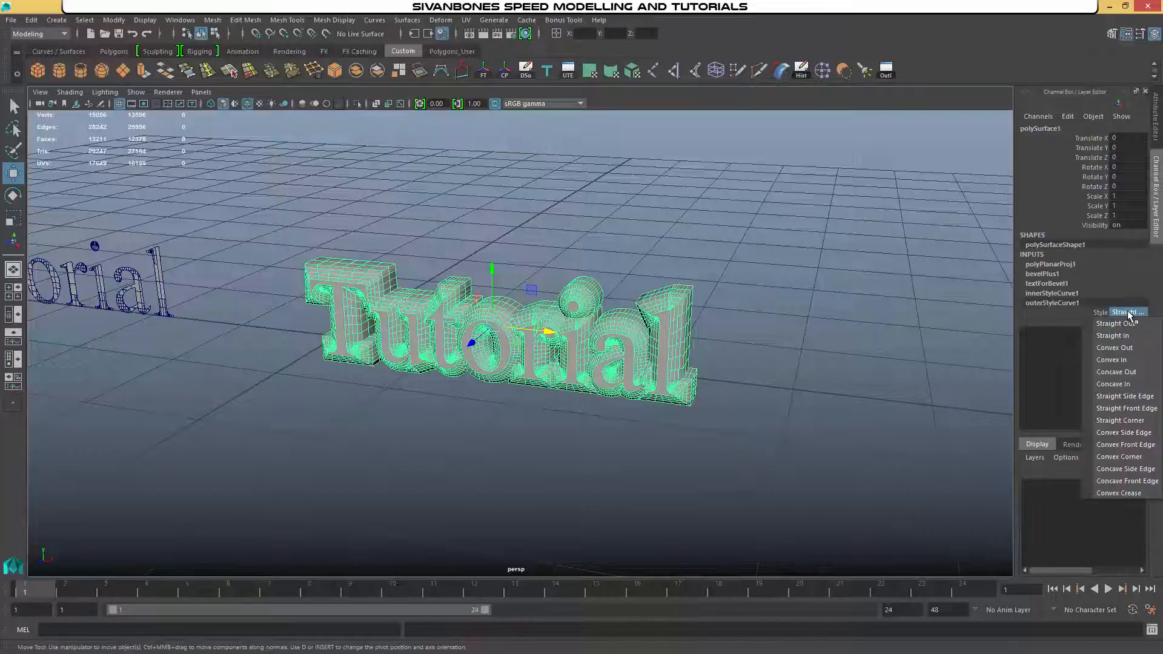
left_click(1121, 347)
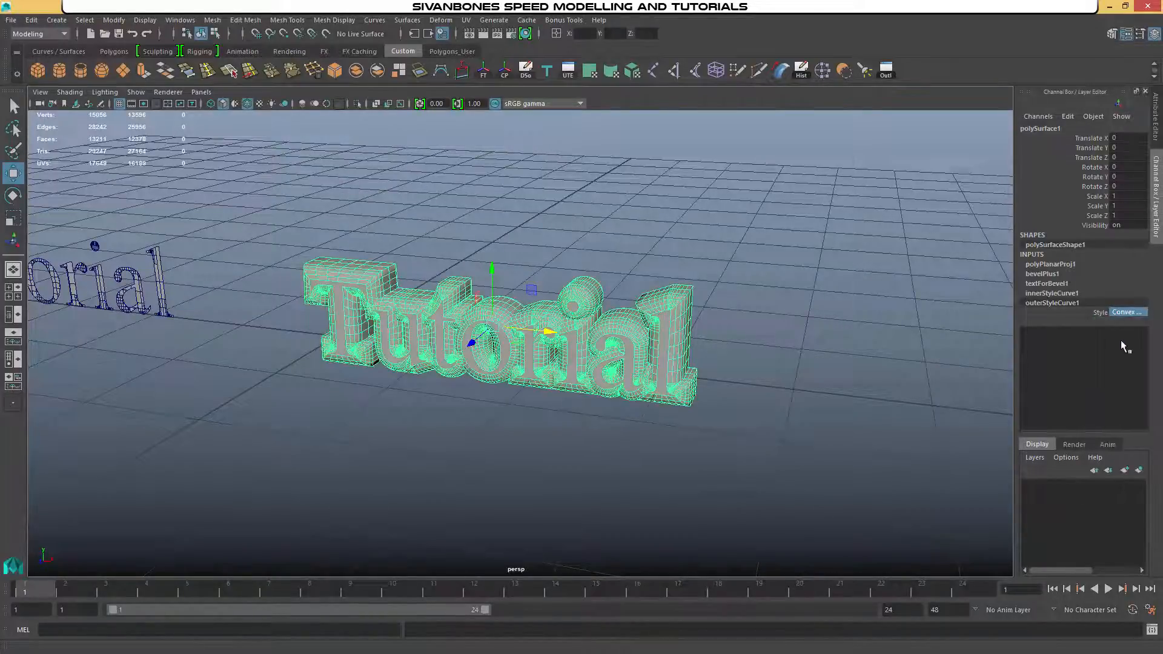
left_click(1123, 312)
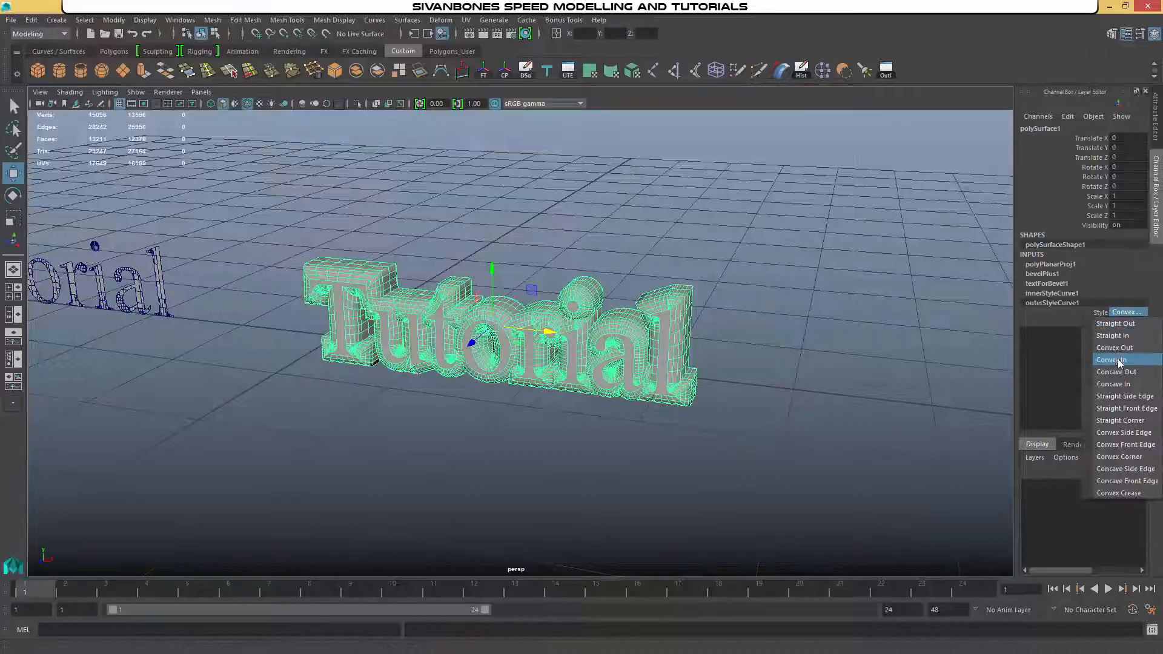
left_click(1116, 398)
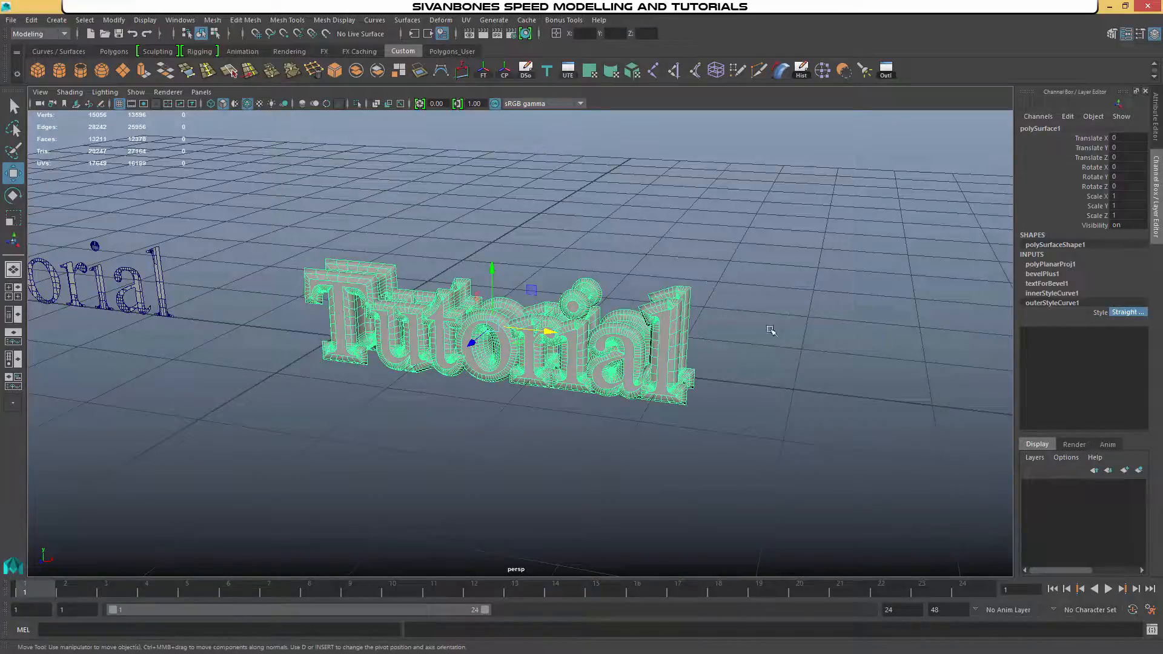
Step: Set the beveled text's extrude depth to 0.1
double_click(1044, 274)
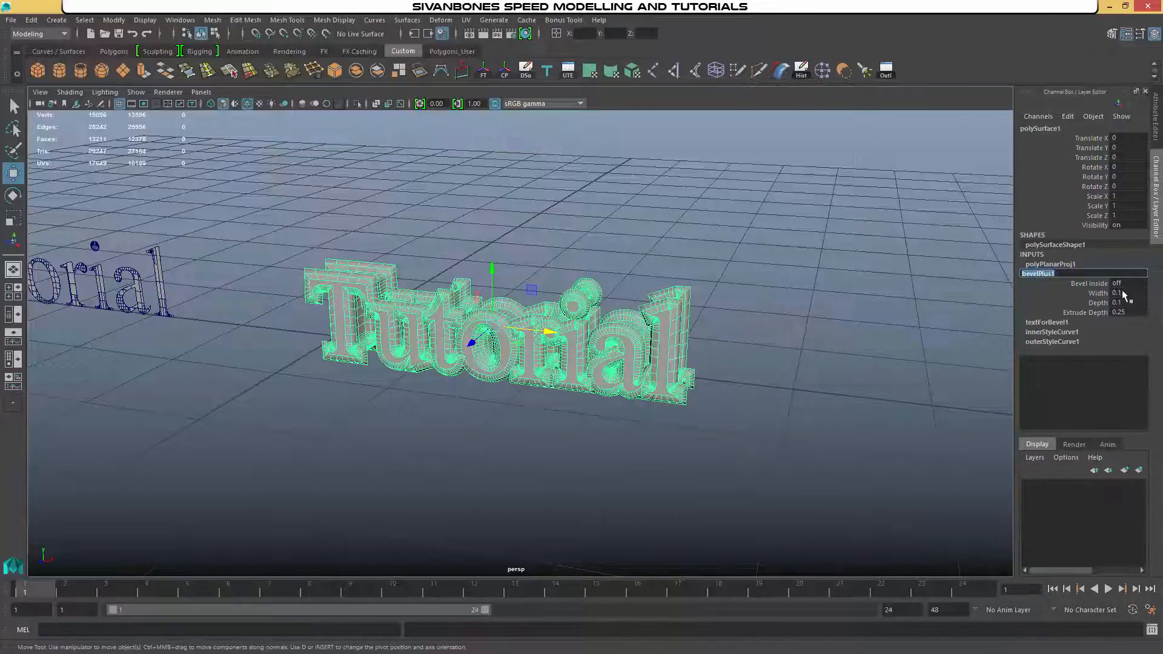
left_click(1128, 312)
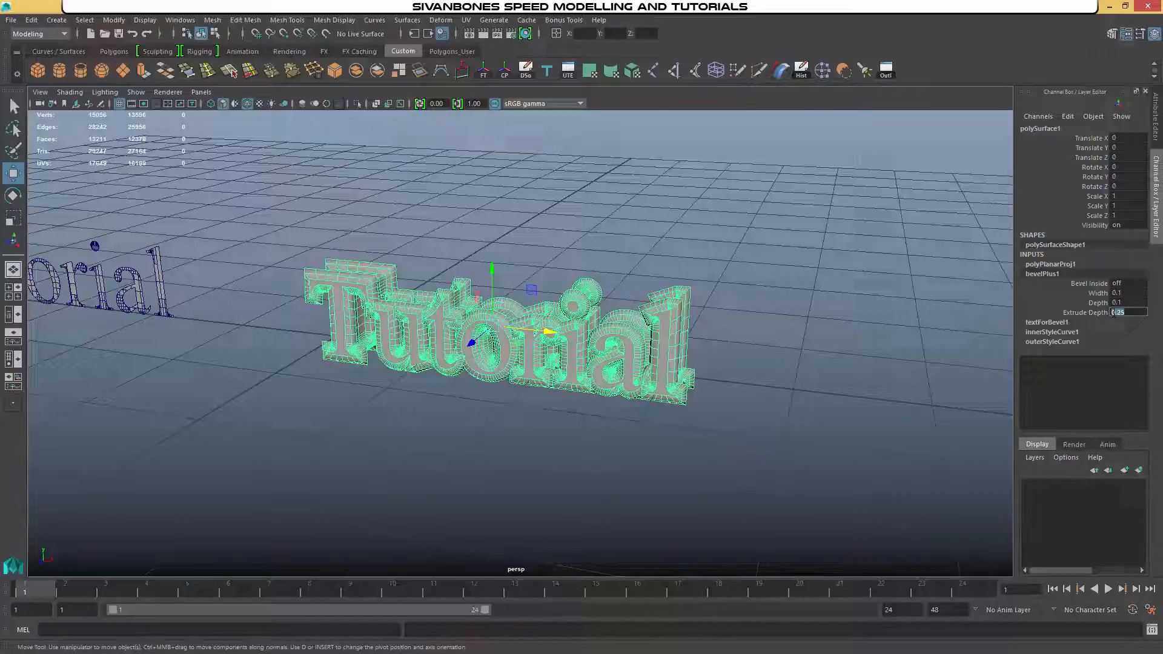
type(".1")
key("Return")
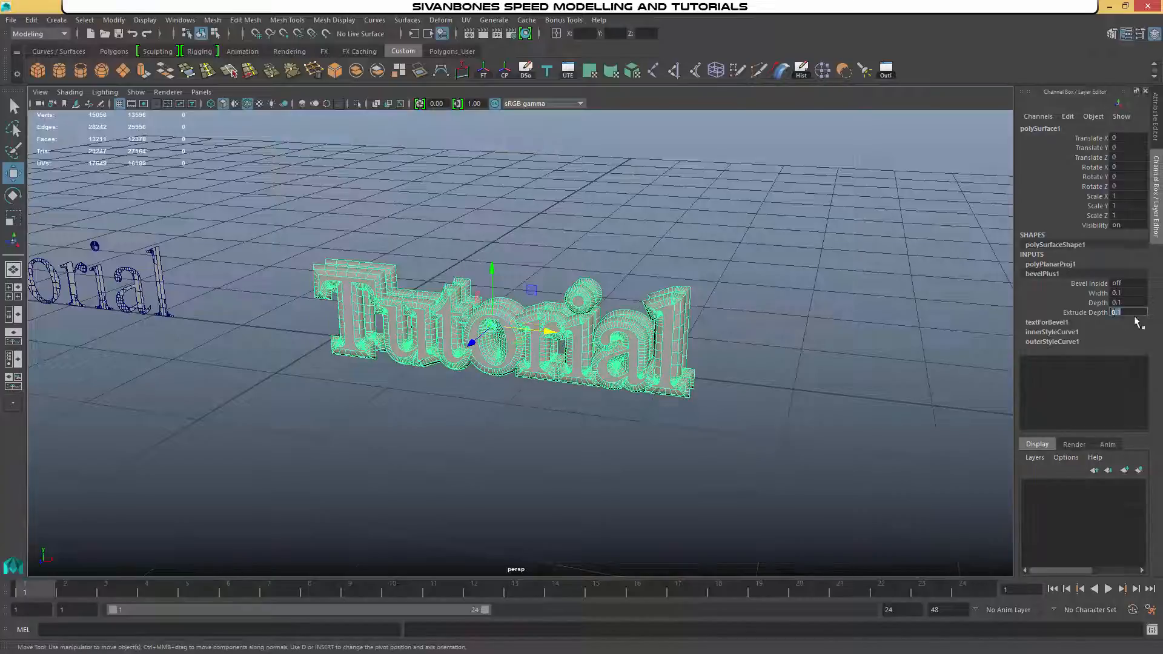
Step: Set the beveled text's bevel width to 0.03
left_click(1128, 292)
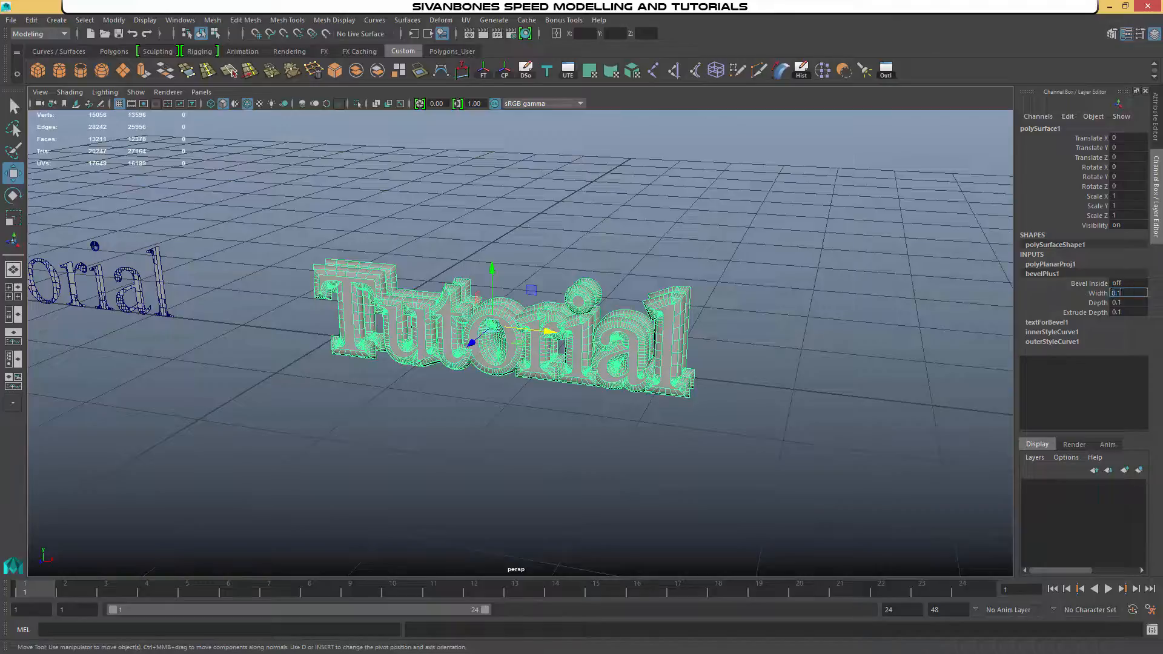
left_click_drag(1122, 293, 1108, 292)
type("0.03")
key("Return")
left_click_drag(909, 285, 659, 312, "alt")
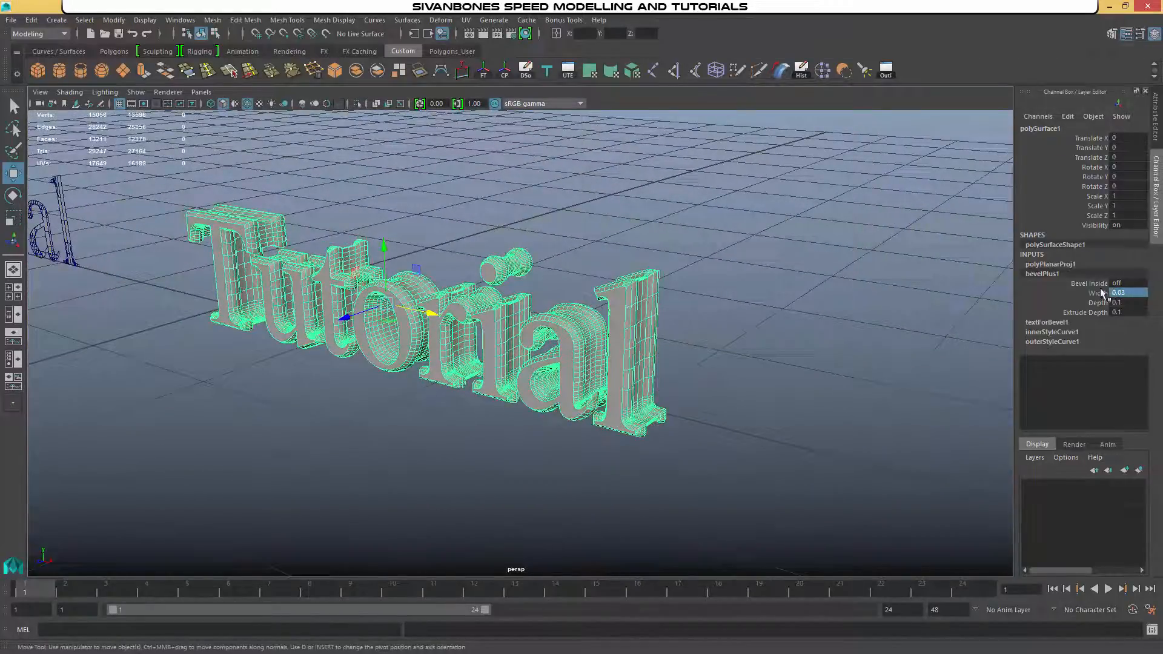
middle_click_drag(1103, 294, 1135, 296)
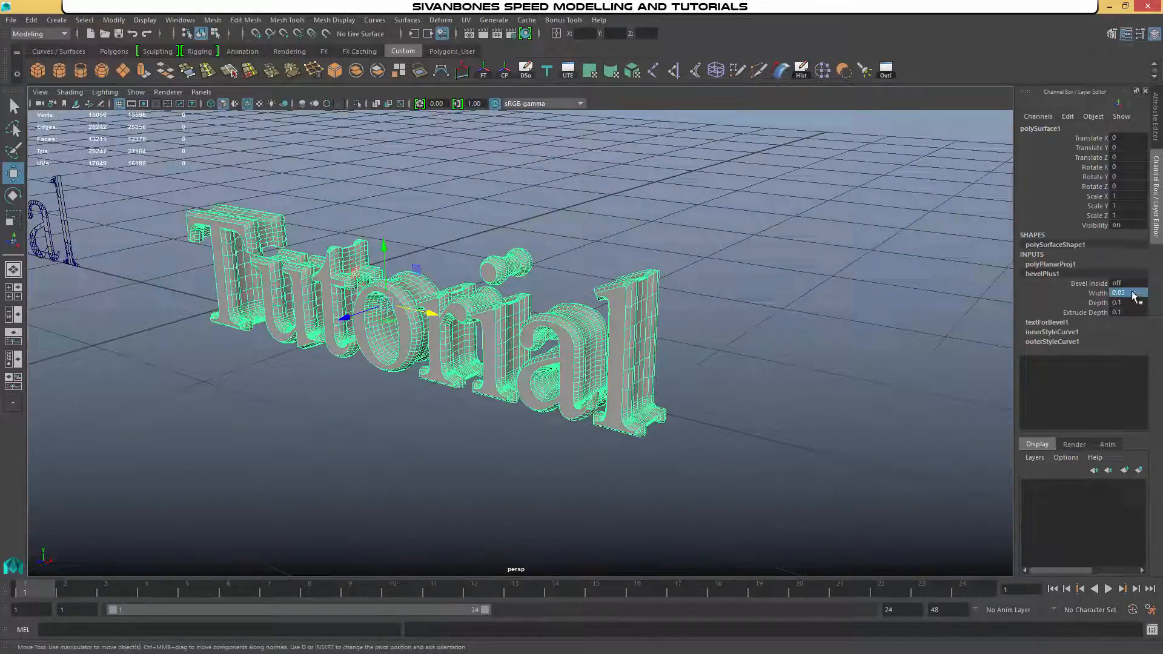
Step: Deselect the beveled text and turn off the wireframe overlay on shaded objects
left_click(636, 206)
left_click_drag(636, 206, 414, 170, "alt")
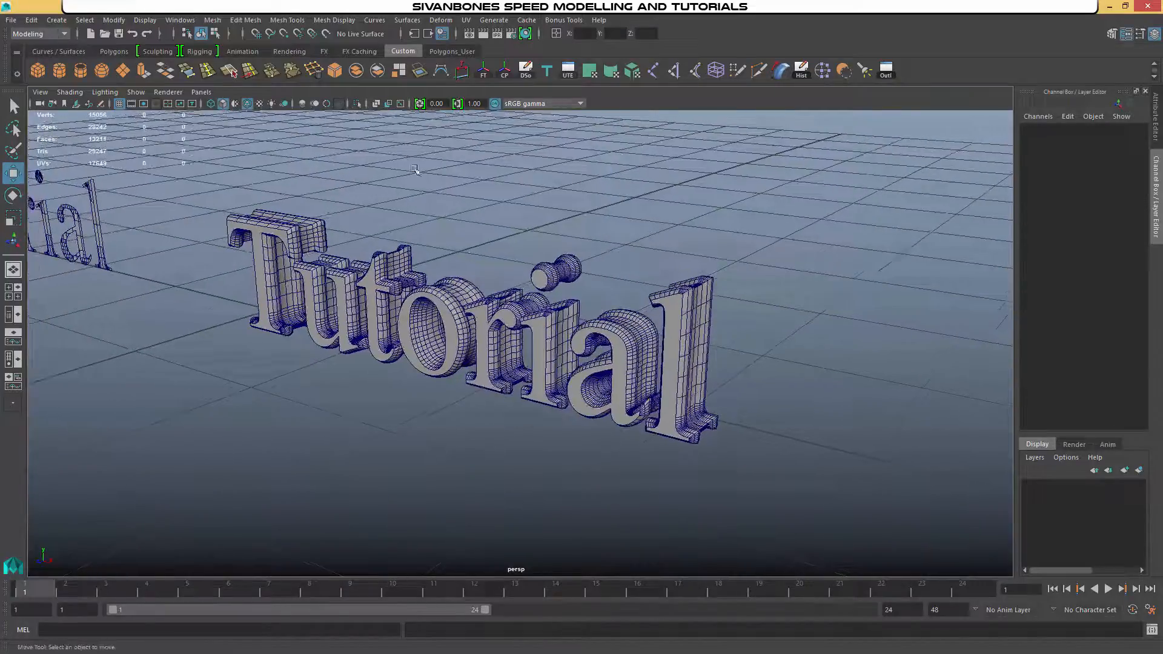
left_click(248, 104)
left_click_drag(592, 215, 516, 319, "alt")
Step: Select the beveled text and examine the available style options of its inner and outer bevel curves
left_click(535, 315)
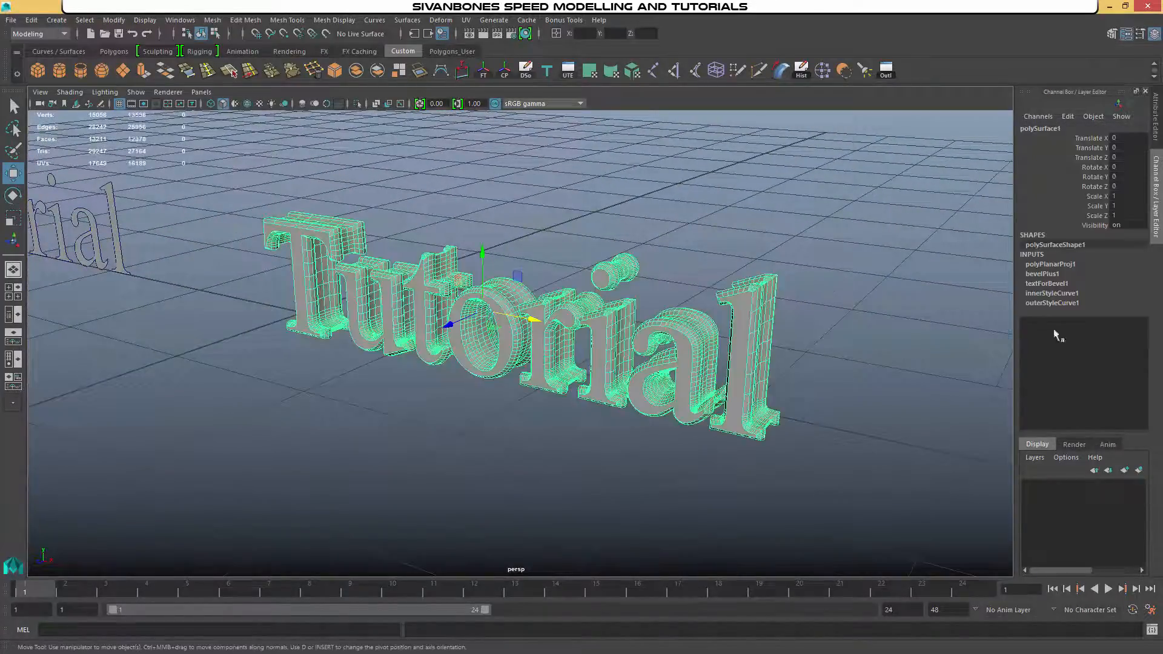
left_click(1055, 303)
left_click(1124, 312)
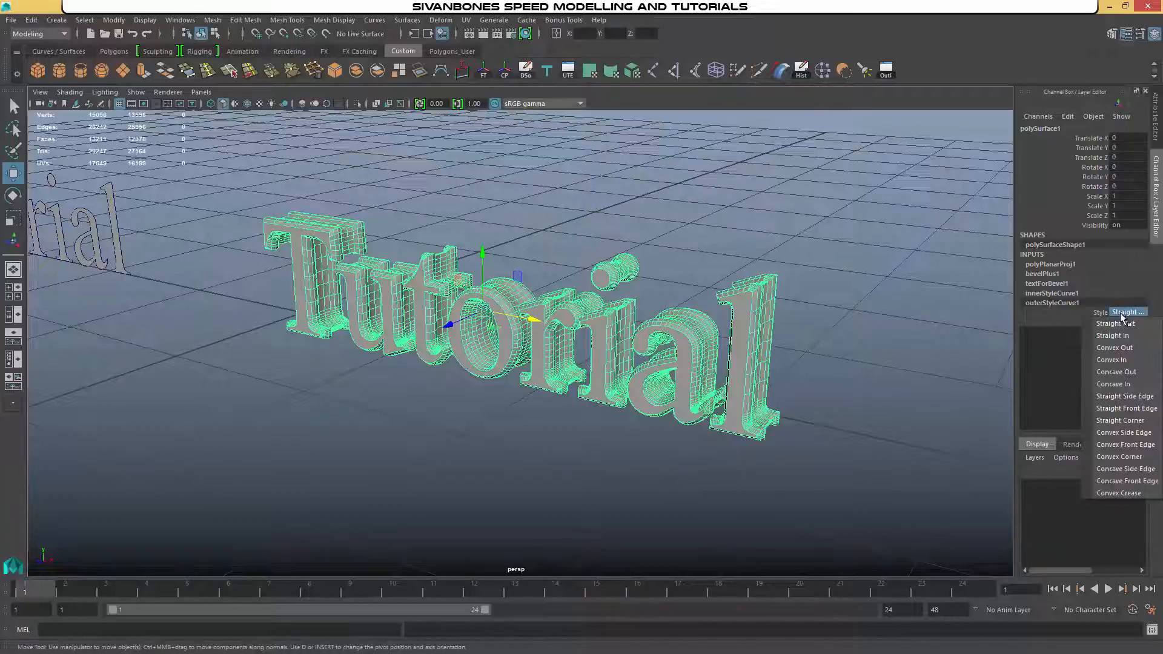
left_click(1043, 295)
left_click(1052, 293)
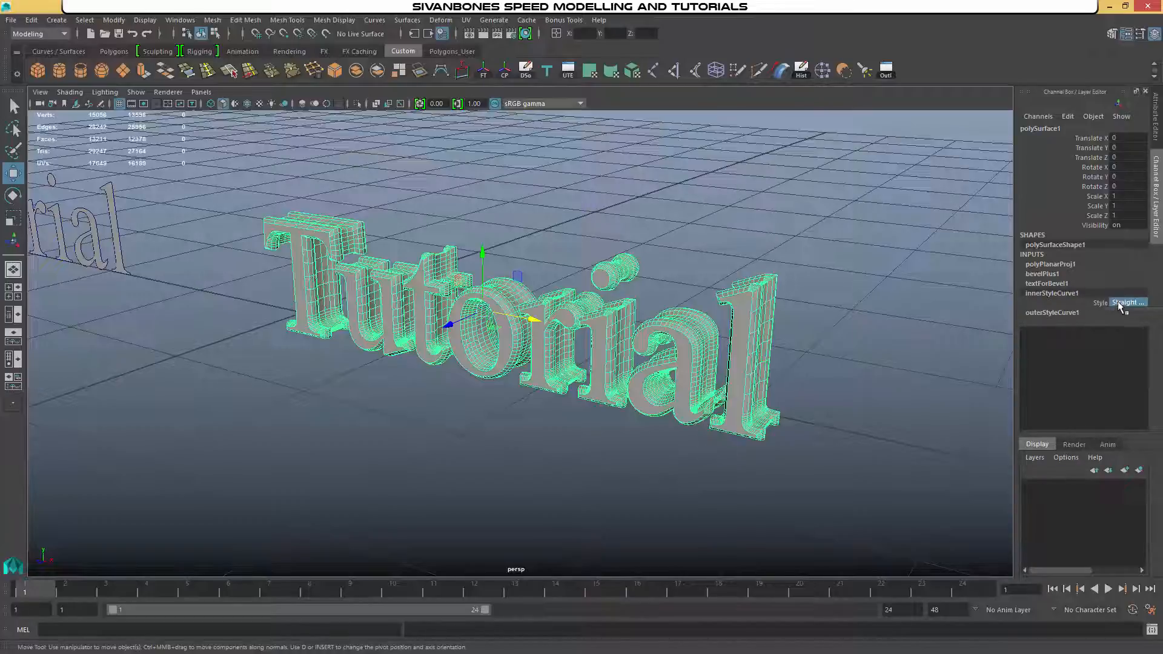
left_click(1118, 302)
left_click(1117, 318)
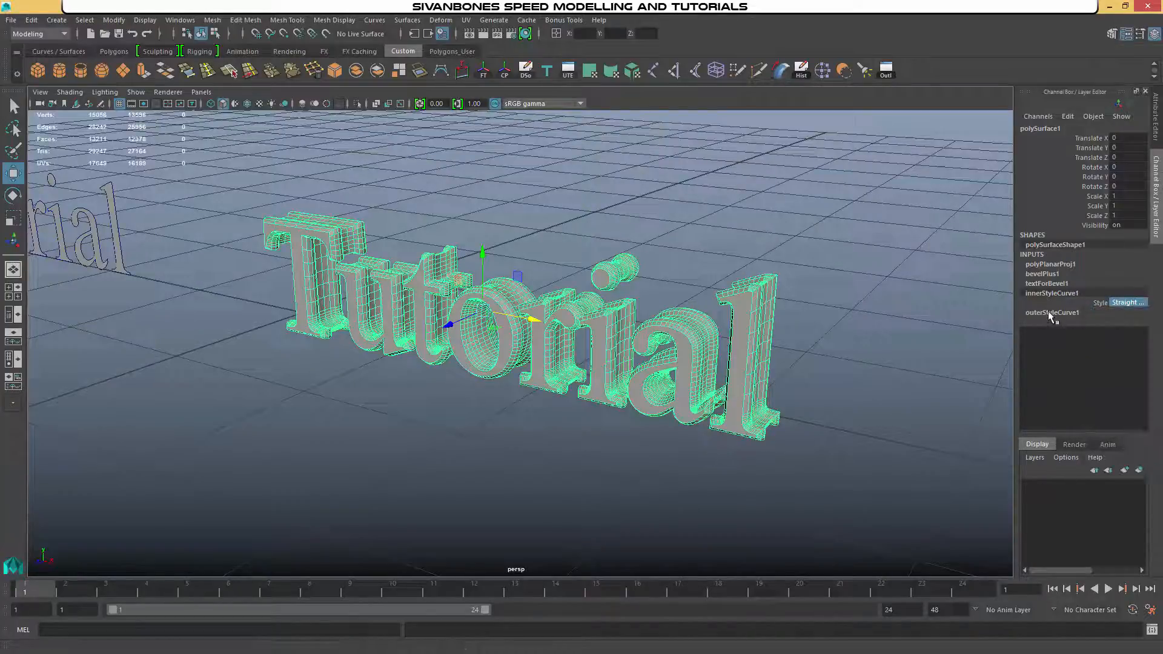
left_click(1051, 313)
left_click(1125, 312)
left_click(1111, 329)
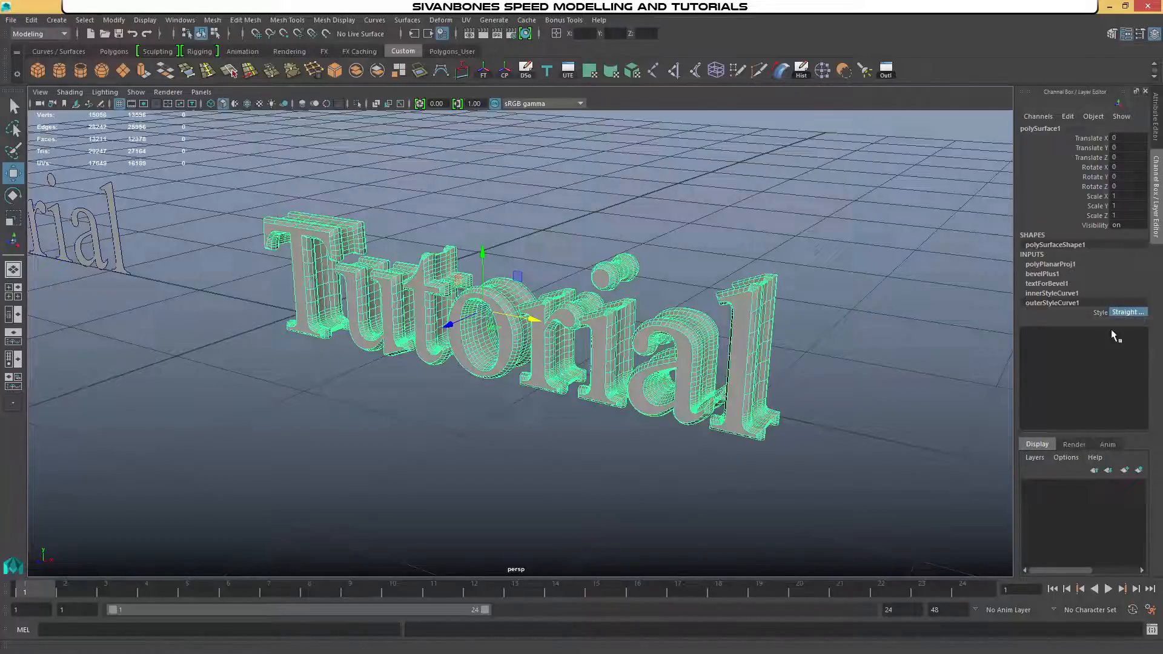
Step: Try turning on Bevel Inside for the beveled text and view the letters from another angle
left_click(920, 354)
left_click_drag(830, 388, 579, 335, "alt")
left_click(569, 304)
left_click(1044, 274)
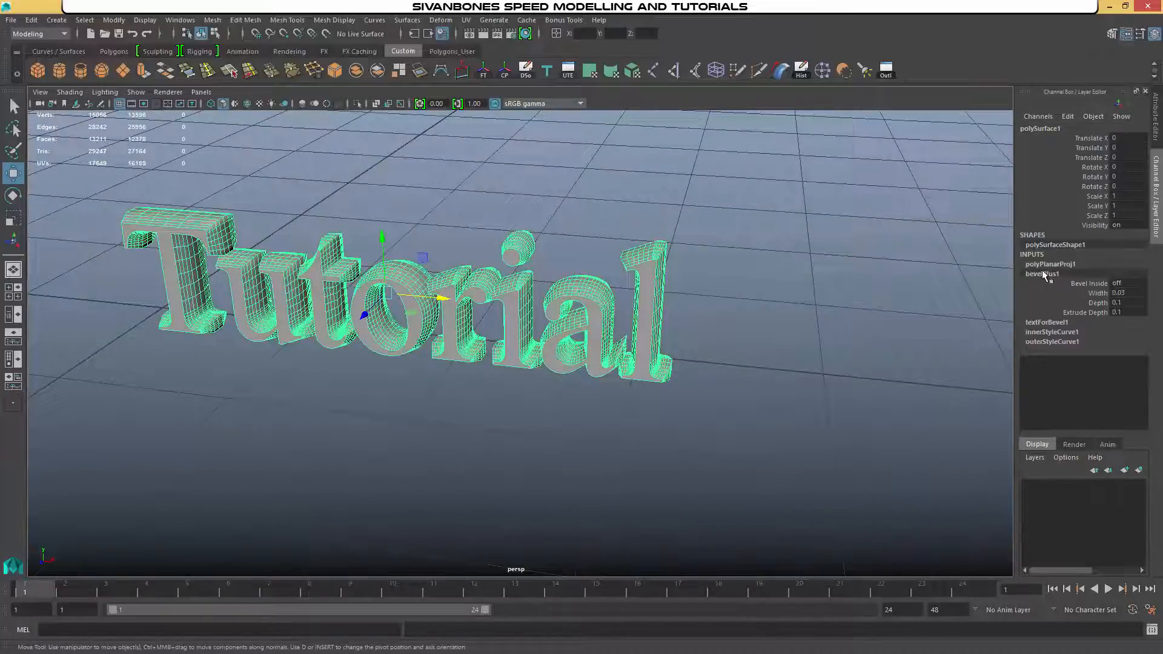
left_click(1113, 283)
key("Return")
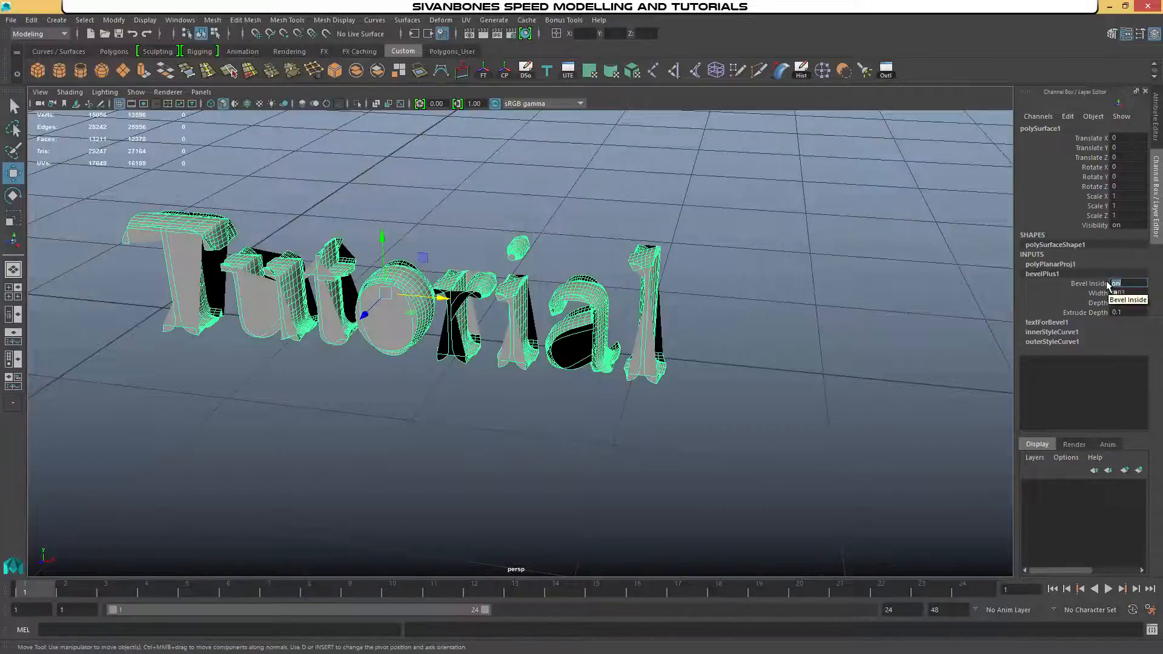
left_click(721, 291)
left_click_drag(722, 291, 860, 254, "alt")
Step: Reselect the beveled text and turn its Bevel Inside option back off
key("ctrl+z")
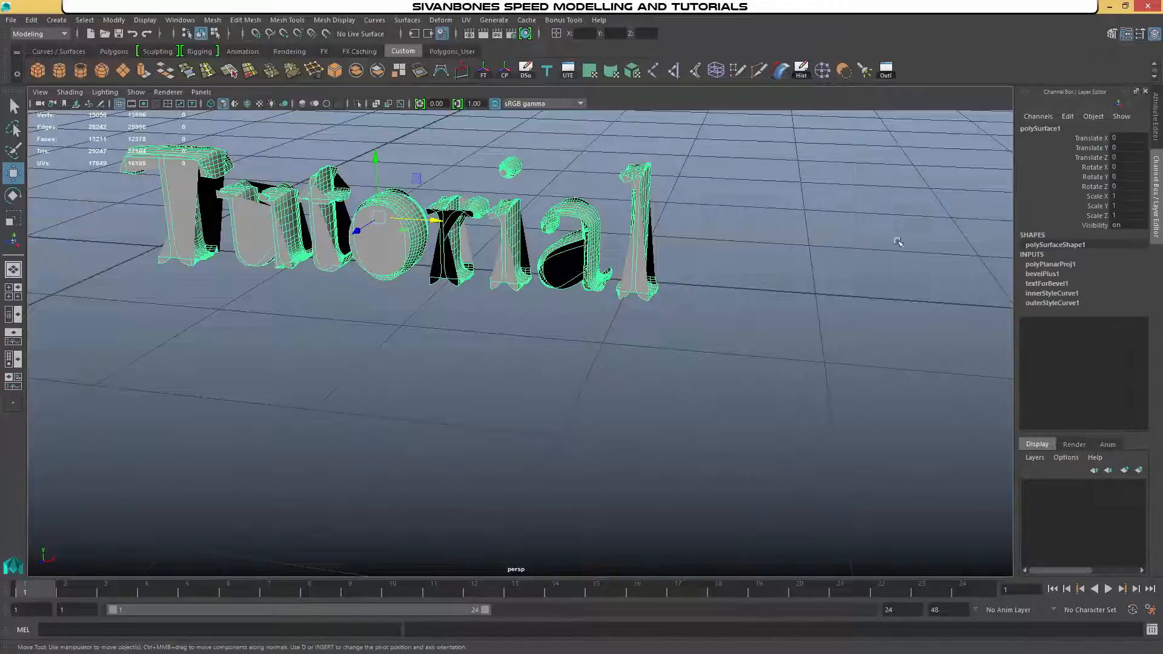
left_click(1051, 274)
left_click(1124, 285)
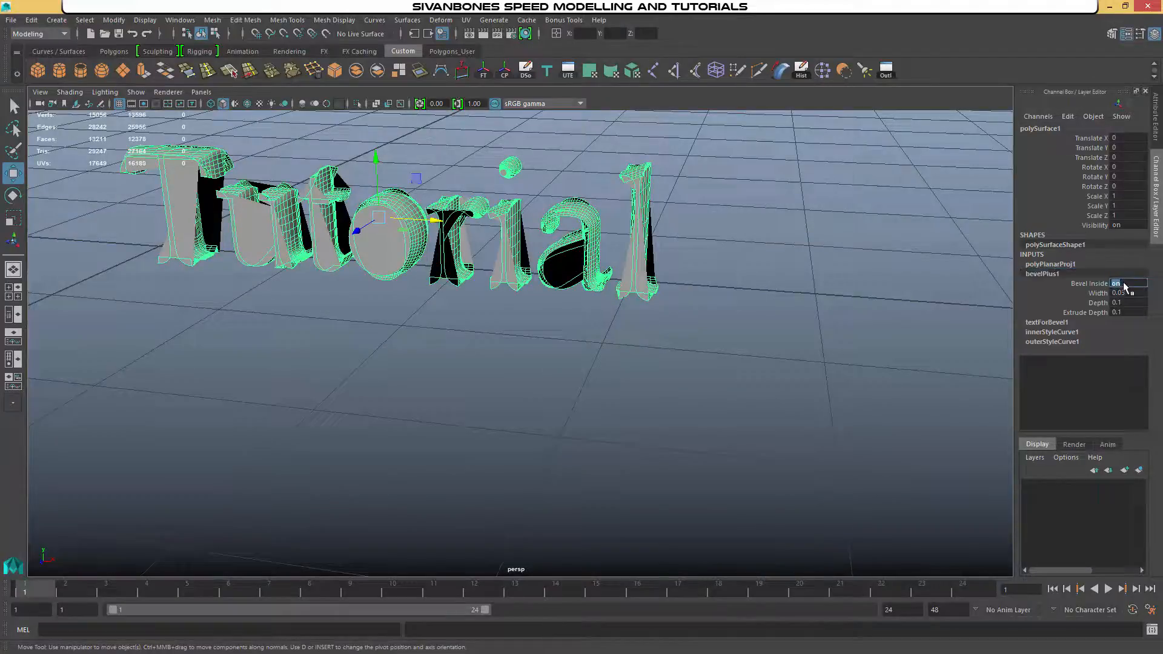
key("Return")
middle_click_drag(724, 236, 785, 275, "alt")
Step: Set the text's inner bevel style to Concave Side Edge and its outer bevel style to Convex Side Edge
left_click(1053, 332)
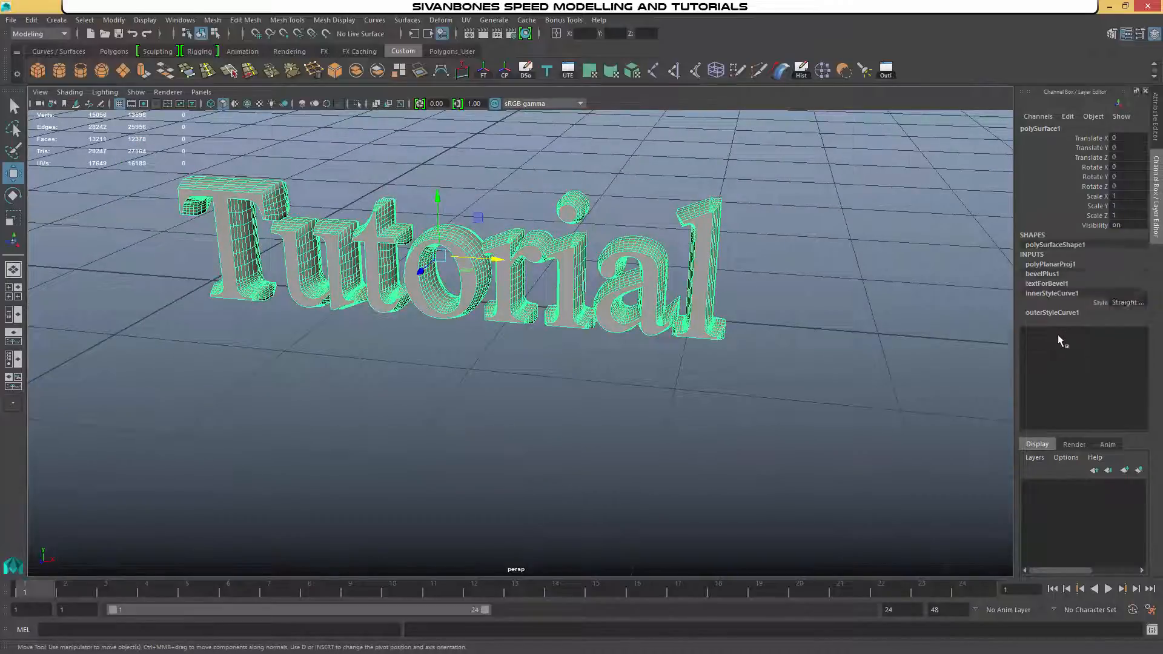
left_click(1126, 302)
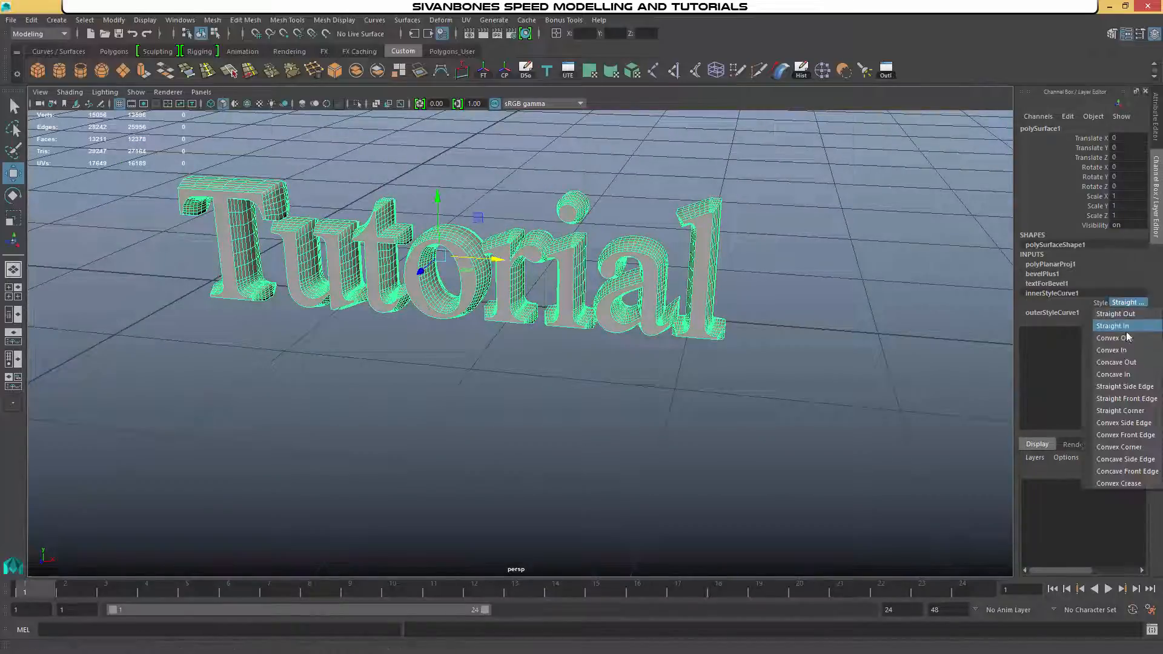
left_click(1118, 460)
left_click(1052, 313)
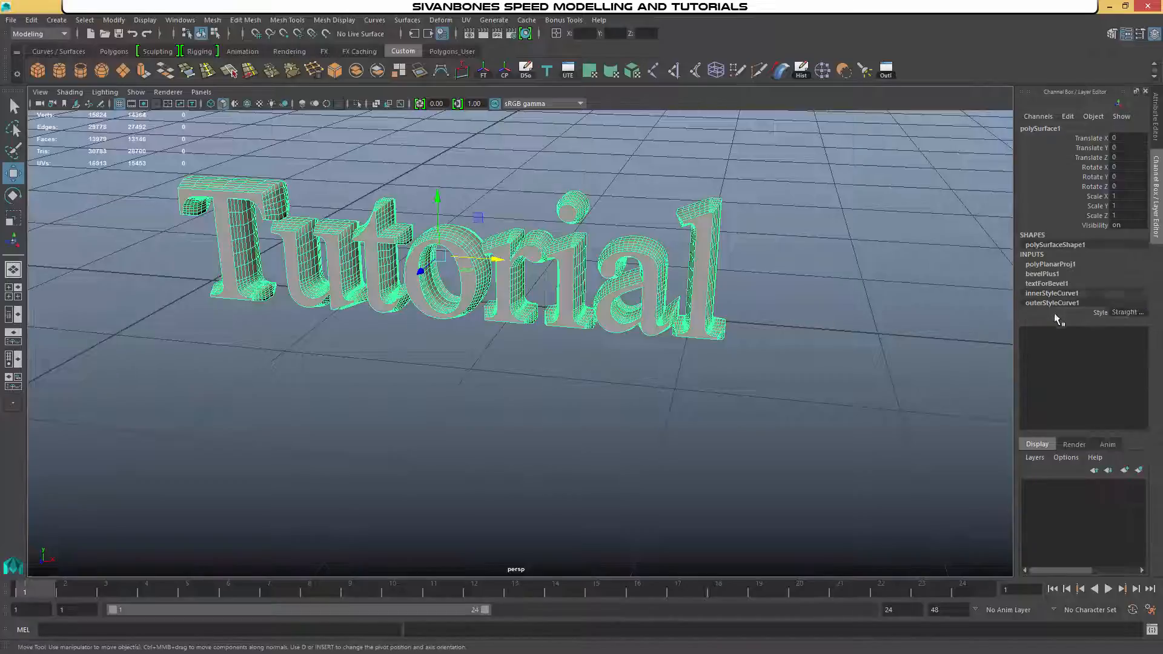
left_click(1124, 311)
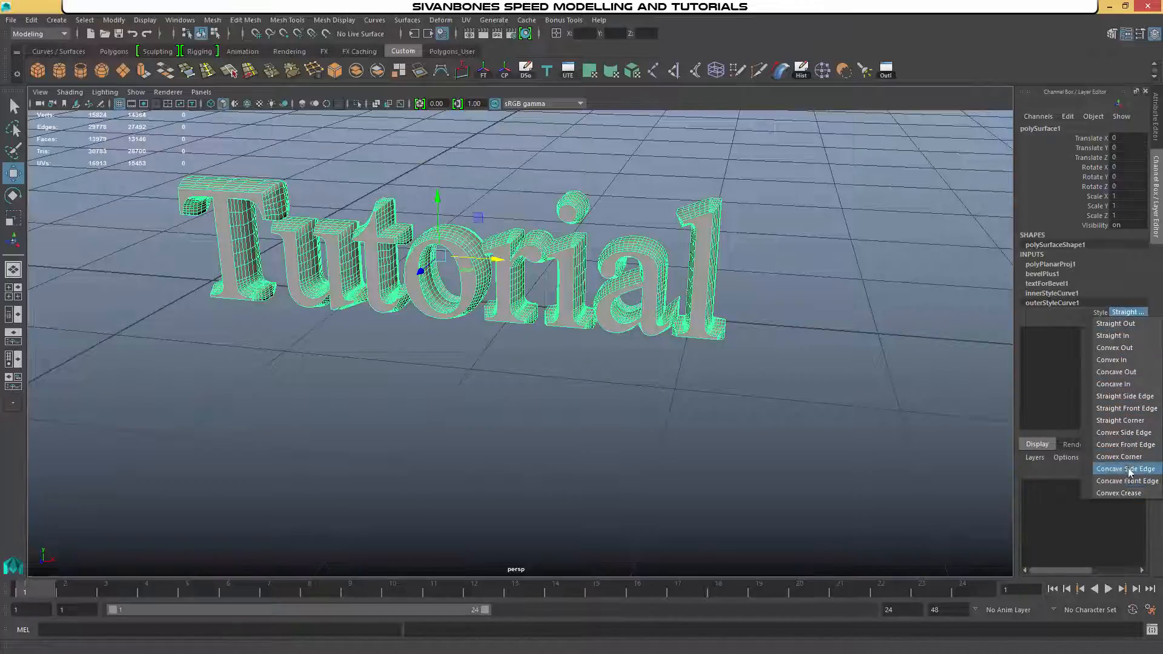
left_click(1124, 432)
Step: Deselect the beveled text and examine its bevel profile from several angles and beside the other texts
left_click(833, 250)
left_click_drag(826, 264, 493, 262, "alt")
middle_click_drag(494, 262, 641, 280, "alt")
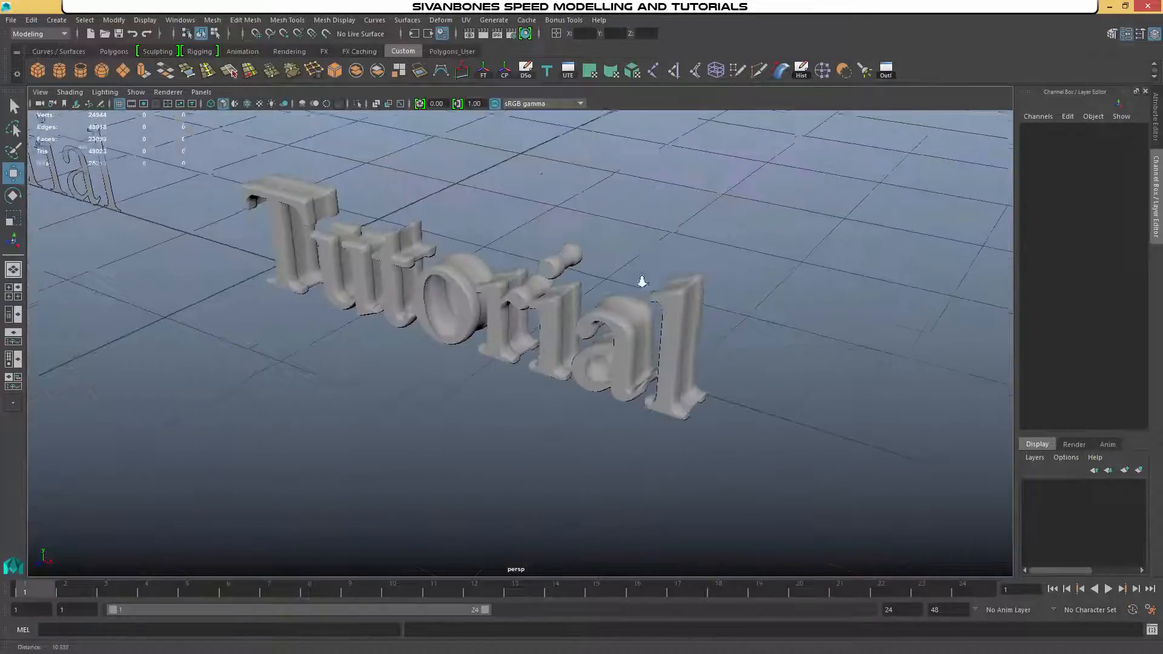
right_click_drag(642, 281, 648, 339, "alt")
left_click_drag(648, 339, 623, 343, "alt")
middle_click_drag(531, 303, 704, 343, "alt")
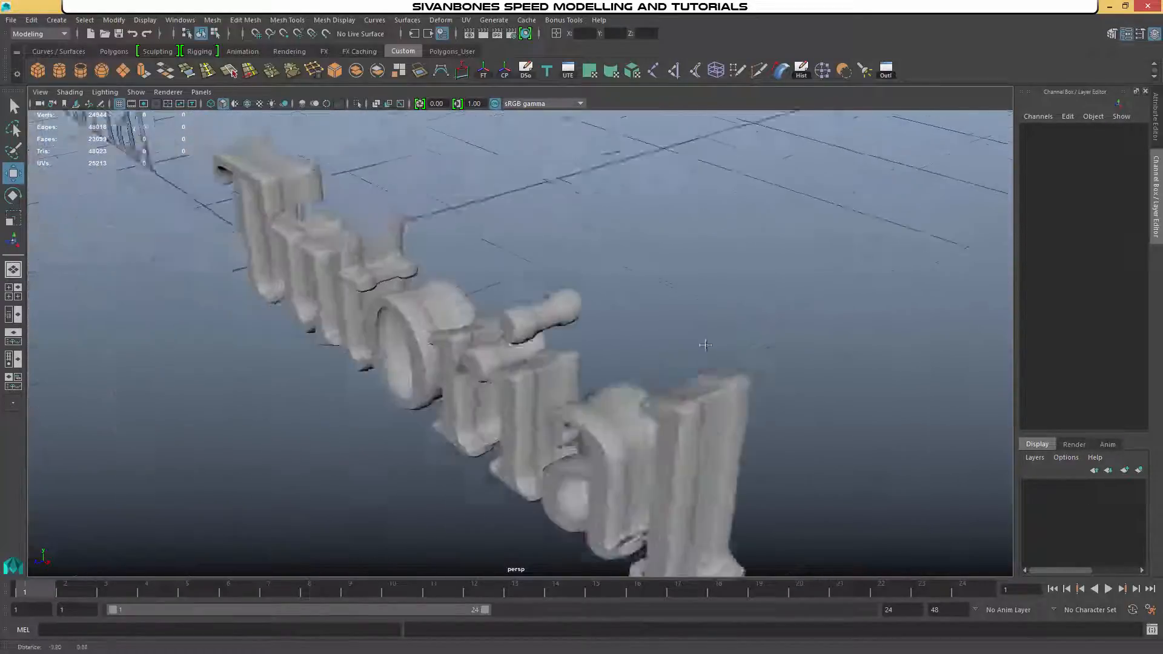
right_click_drag(732, 345, 708, 344, "alt")
left_click_drag(548, 330, 684, 357, "alt")
middle_click_drag(896, 358, 776, 380, "alt")
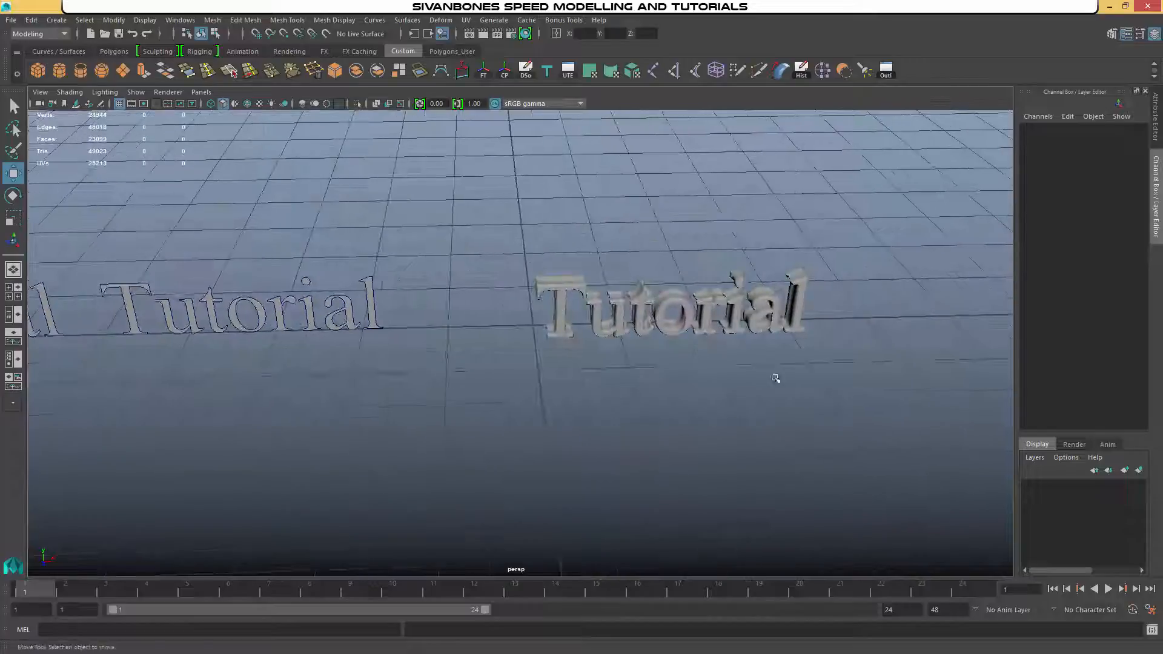
Step: Move the beveled text to about -1.37 in X and -0.32 in Z, then deselect it
left_click(640, 340)
left_click_drag(640, 340, 485, 327, "alt")
left_click_drag(659, 375, 514, 361)
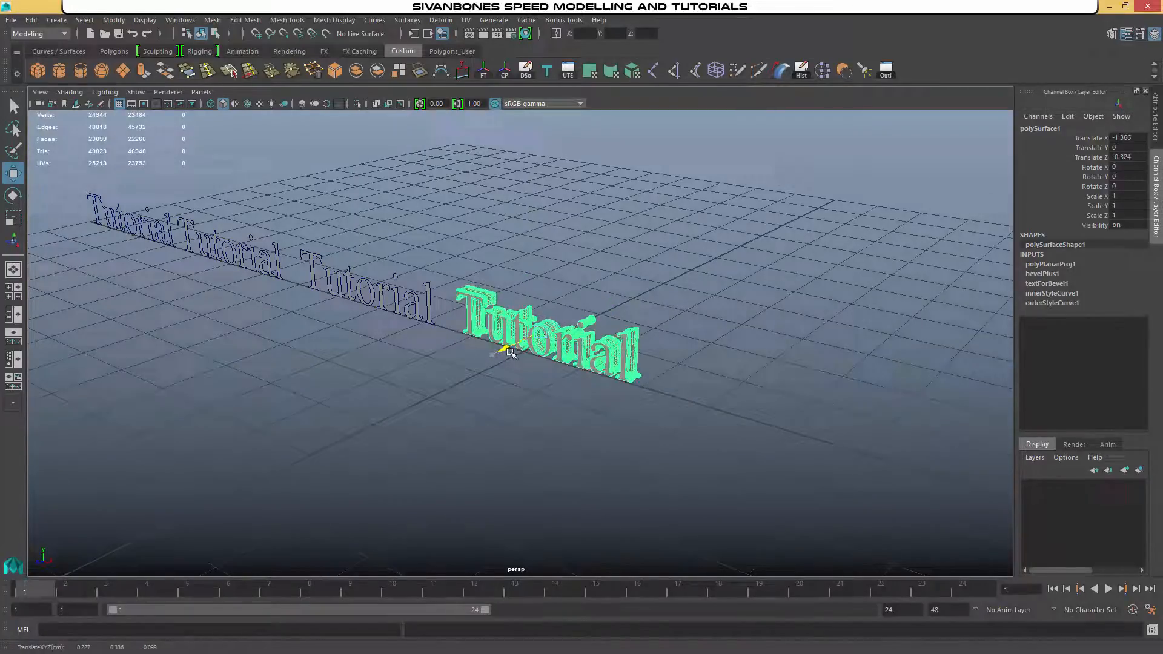
left_click(655, 264)
left_click_drag(655, 264, 688, 285, "alt")
right_click_drag(688, 285, 756, 342, "alt")
left_click_drag(756, 343, 616, 364, "alt")
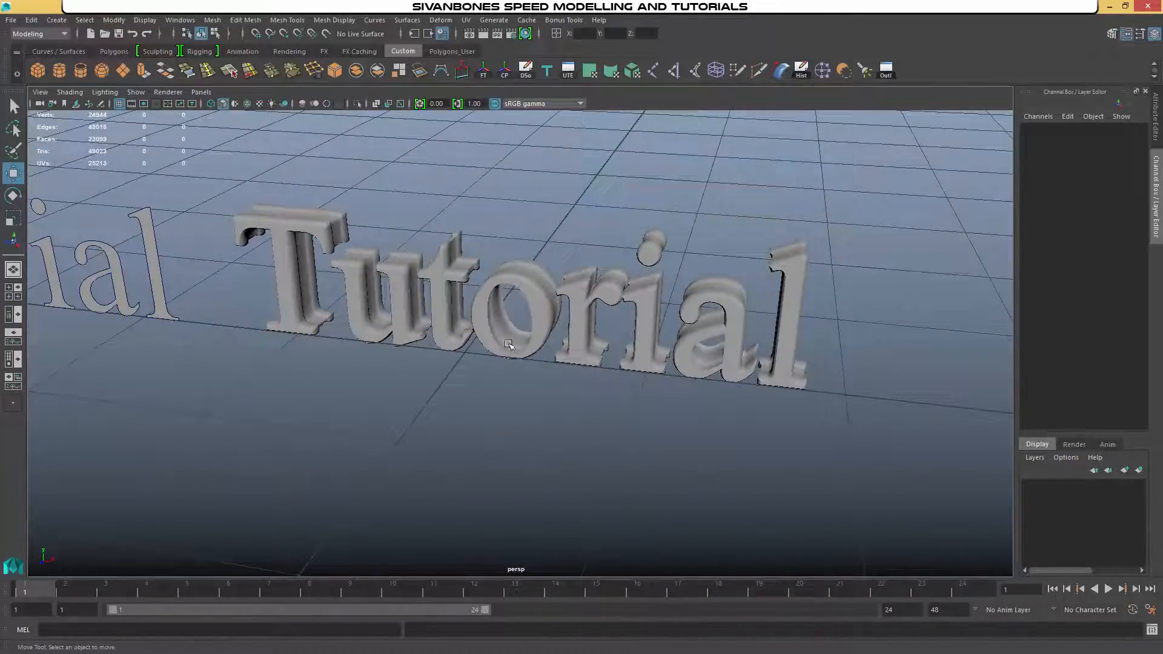